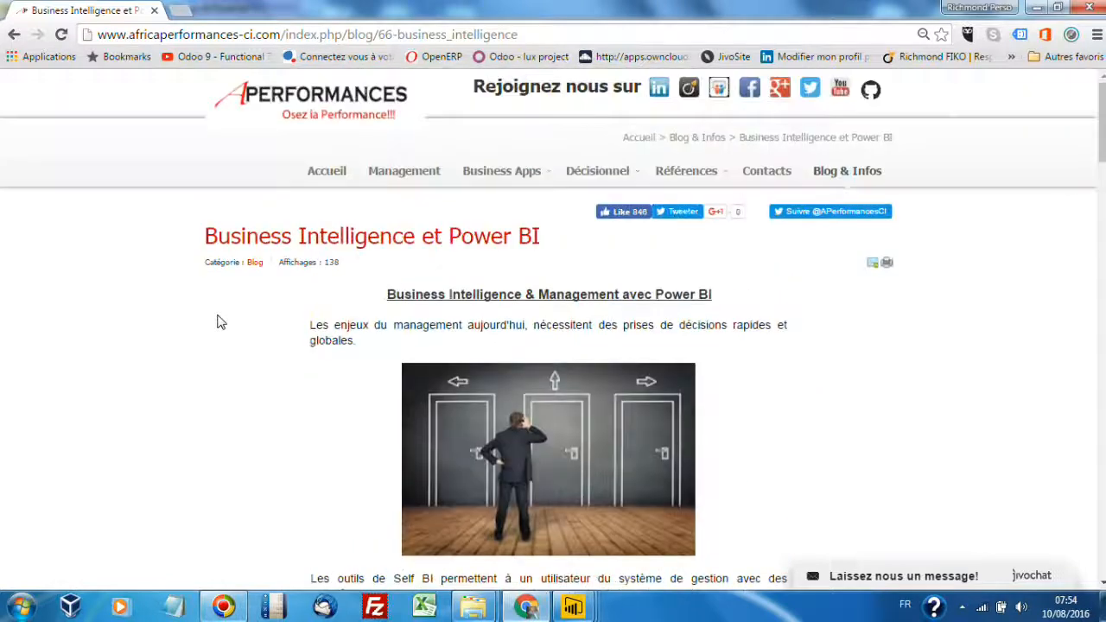
- Switch to the untitled Power BI Desktop report and look over the forums, blog and tutorials on its start screen
mouse_move(573, 607)
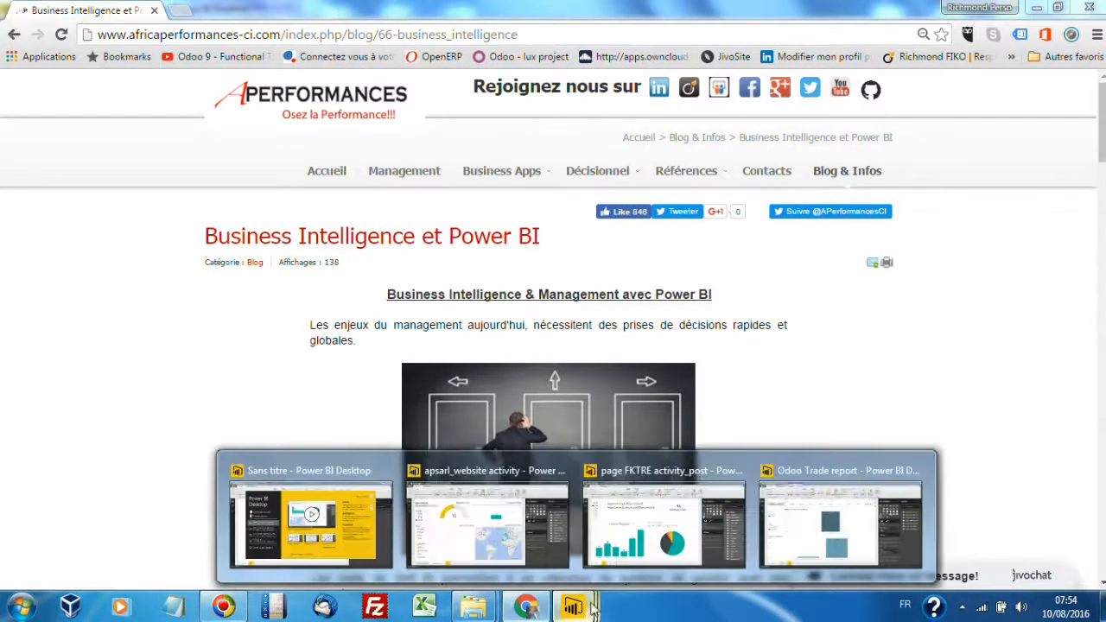
left_click(304, 510)
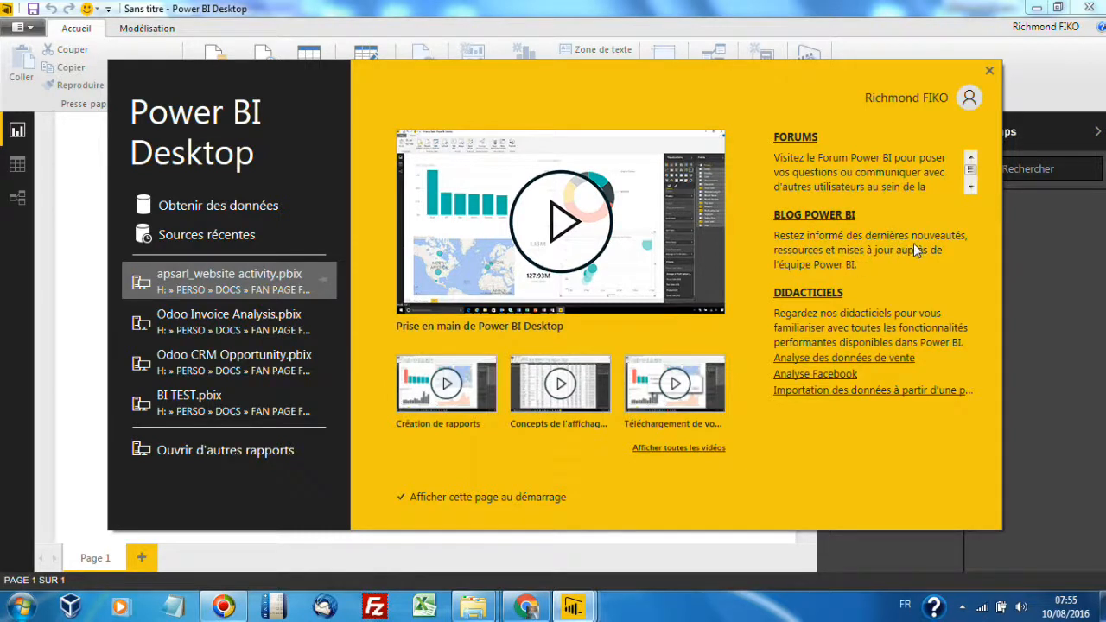
left_click(971, 188)
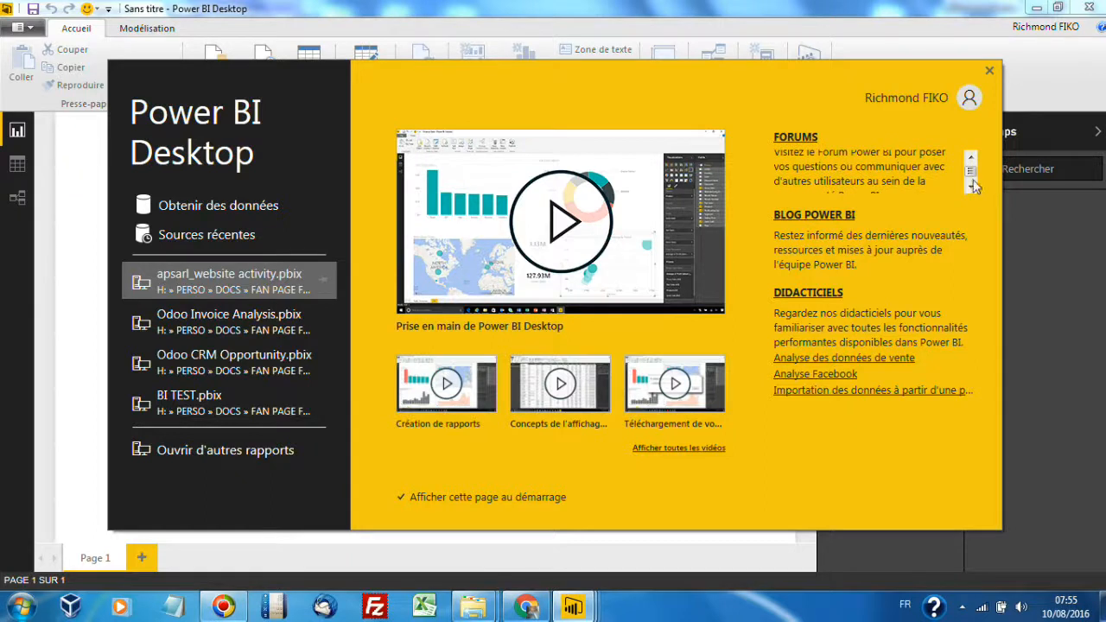
left_click_drag(971, 174, 970, 165)
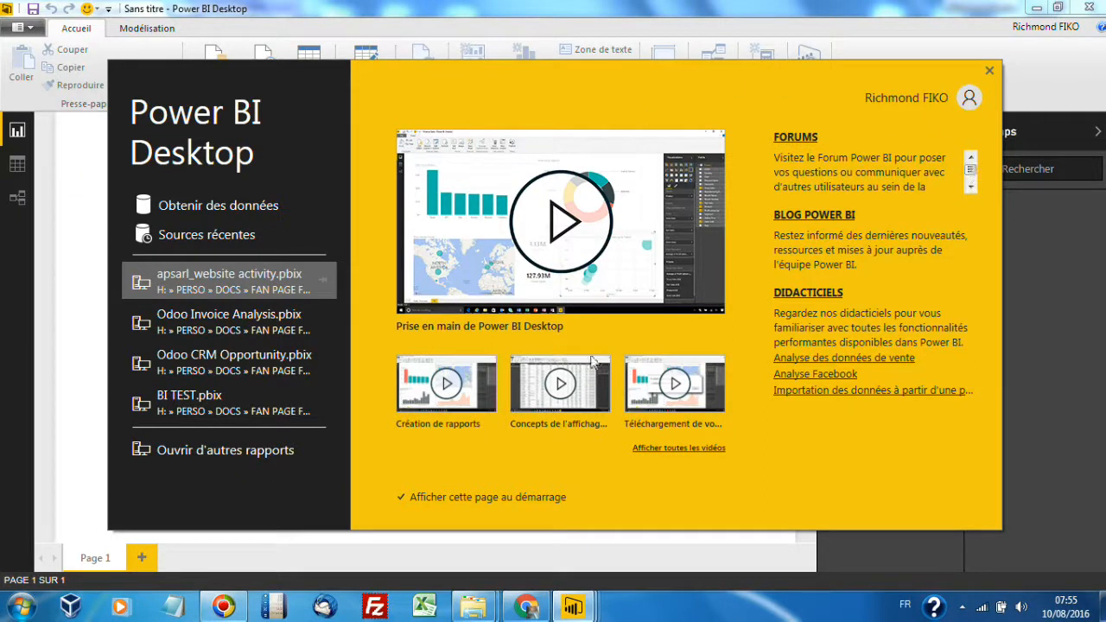
- Return to Chrome and skim the Business Intelligence et Power BI article, including its sections on data distribution and pricing
left_click(526, 606)
scroll(536, 246, "down", 15)
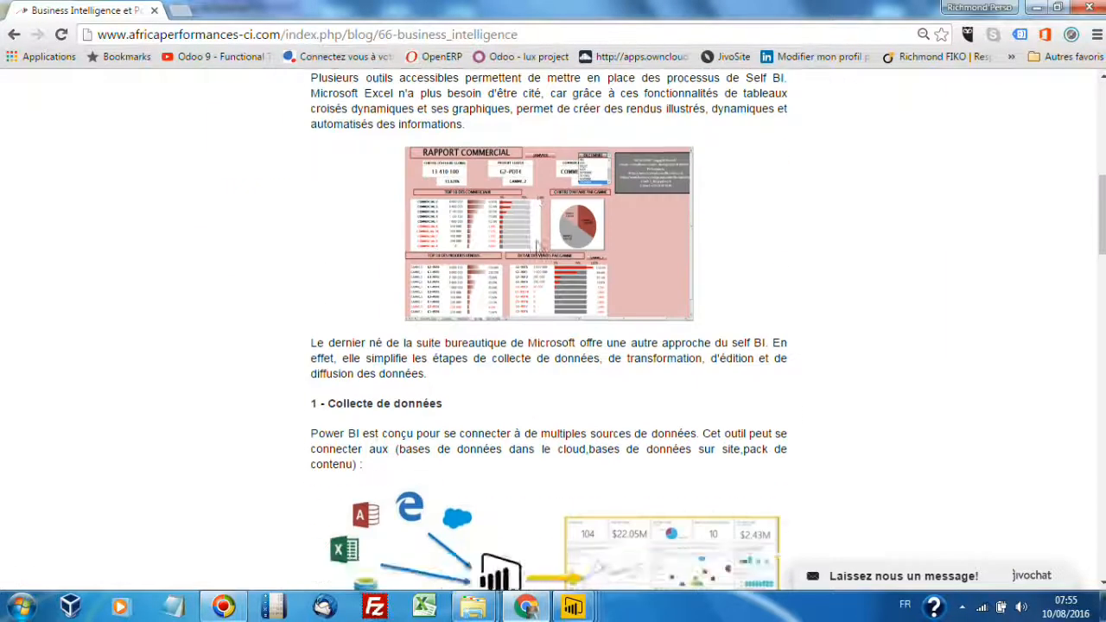
scroll(539, 248, "down", 10)
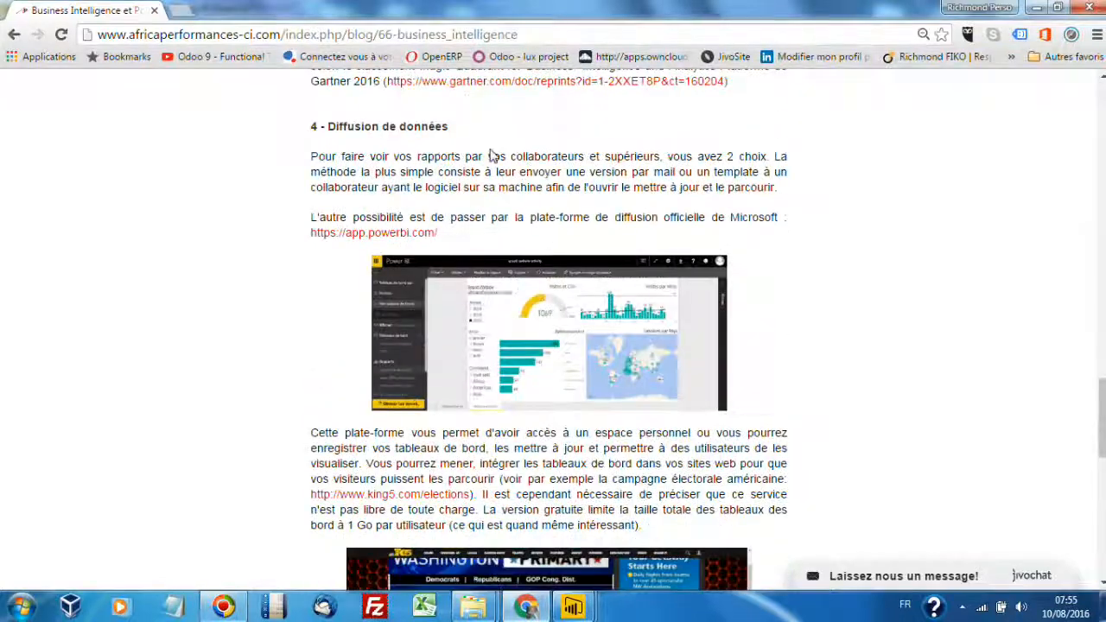
scroll(256, 216, "up", 2)
scroll(257, 223, "down", 9)
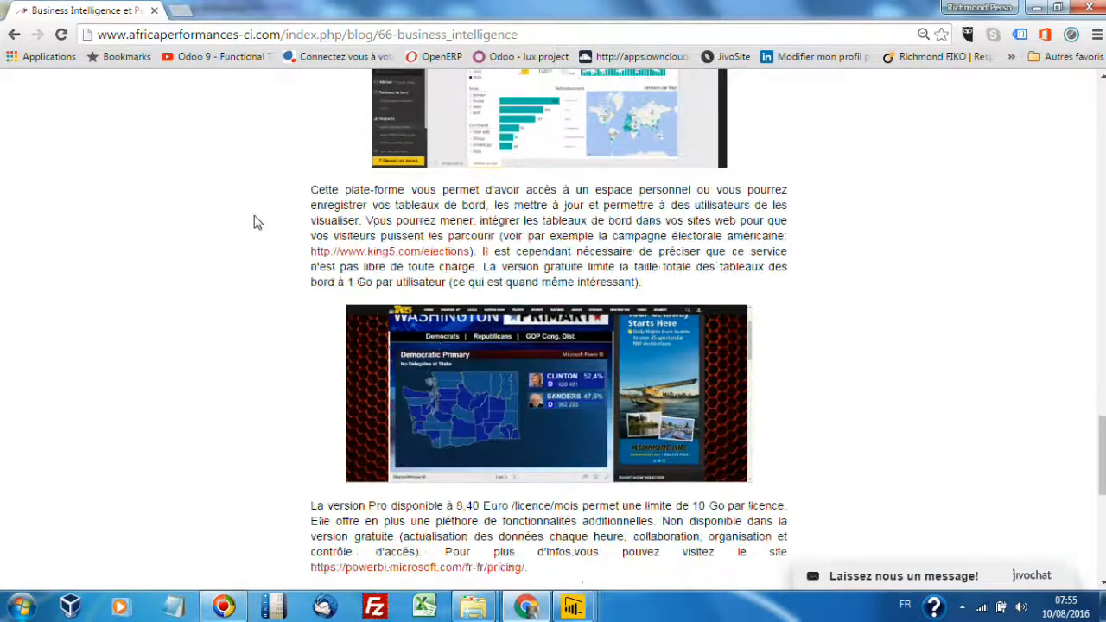
scroll(257, 224, "up", 2)
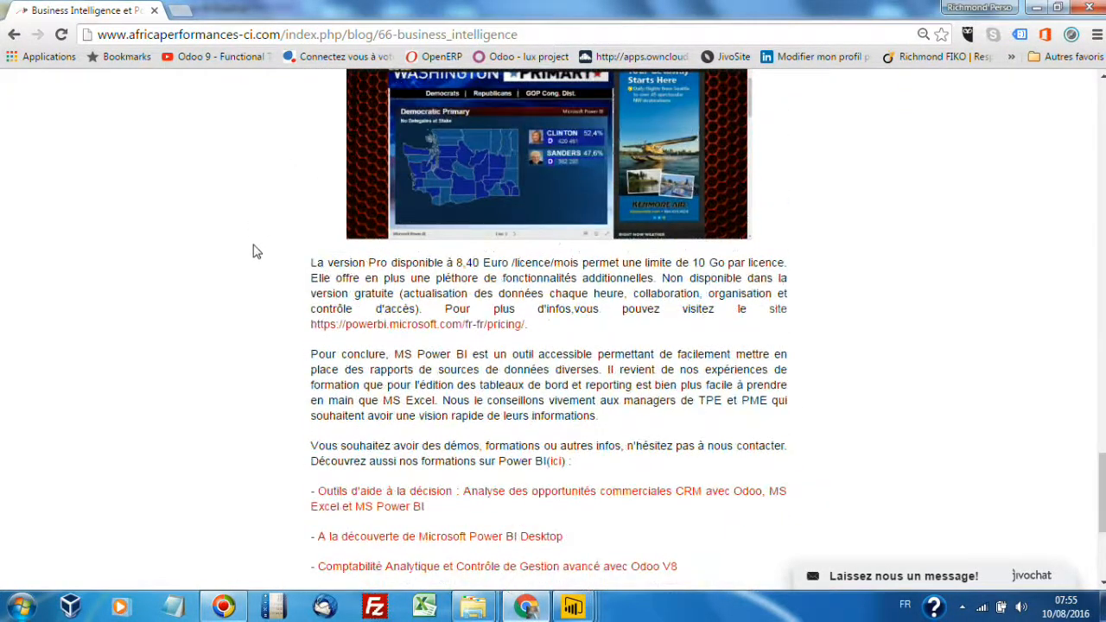
scroll(255, 267, "down", 3)
scroll(256, 269, "up", 9)
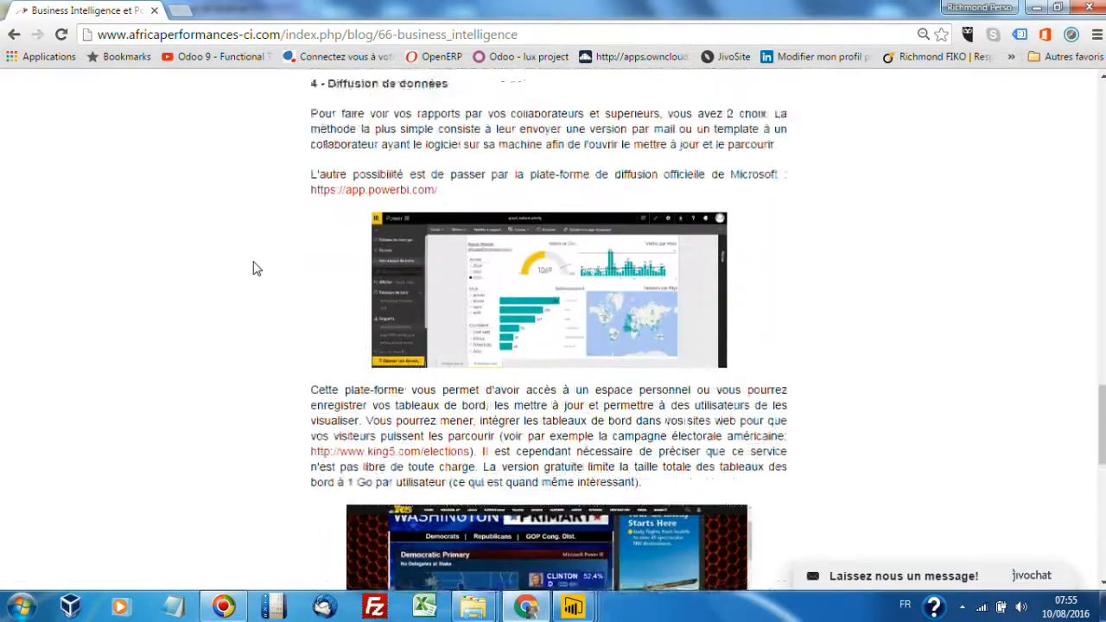
scroll(254, 267, "up", 15)
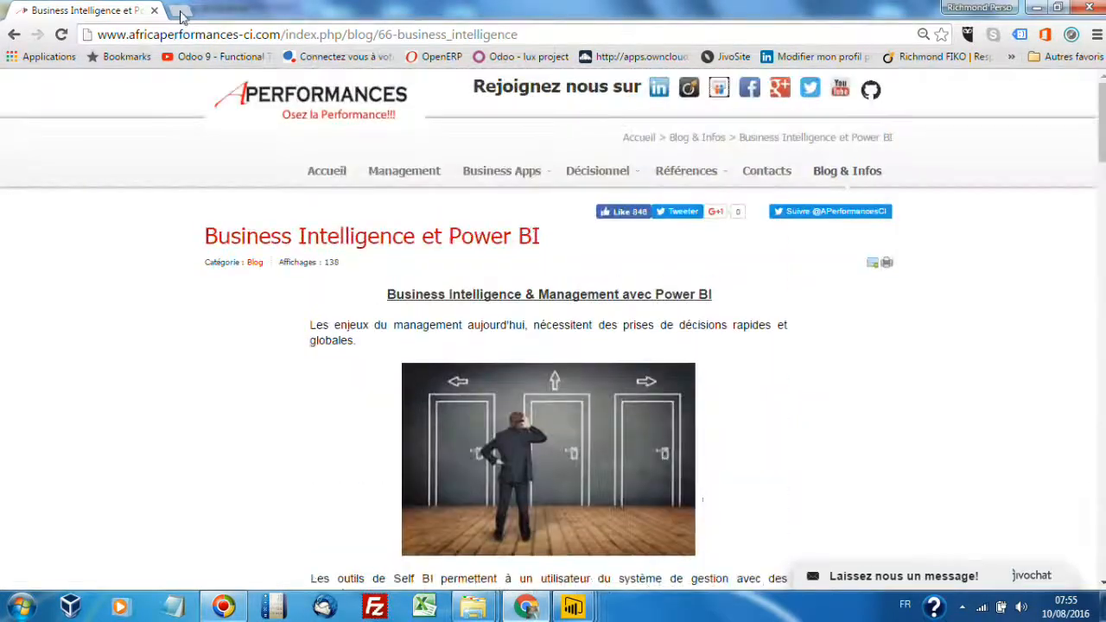
- Search Google for "power bi" in a new tab and open Microsoft's French Power BI website from the results
left_click(181, 12)
type("m")
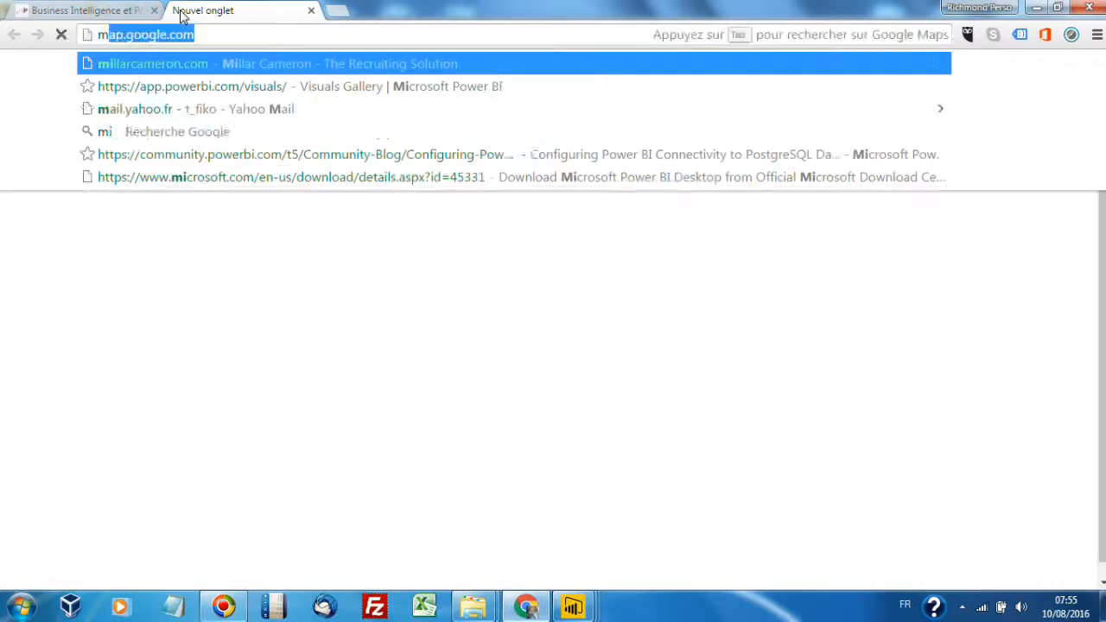
key("BackSpace")
type("pow")
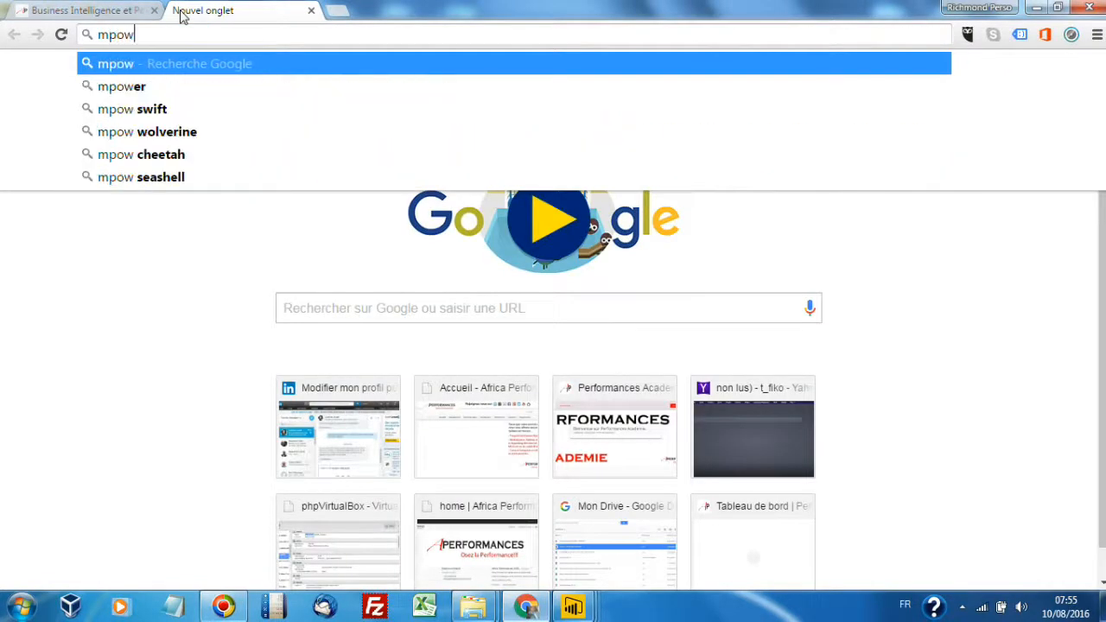
type("er bi")
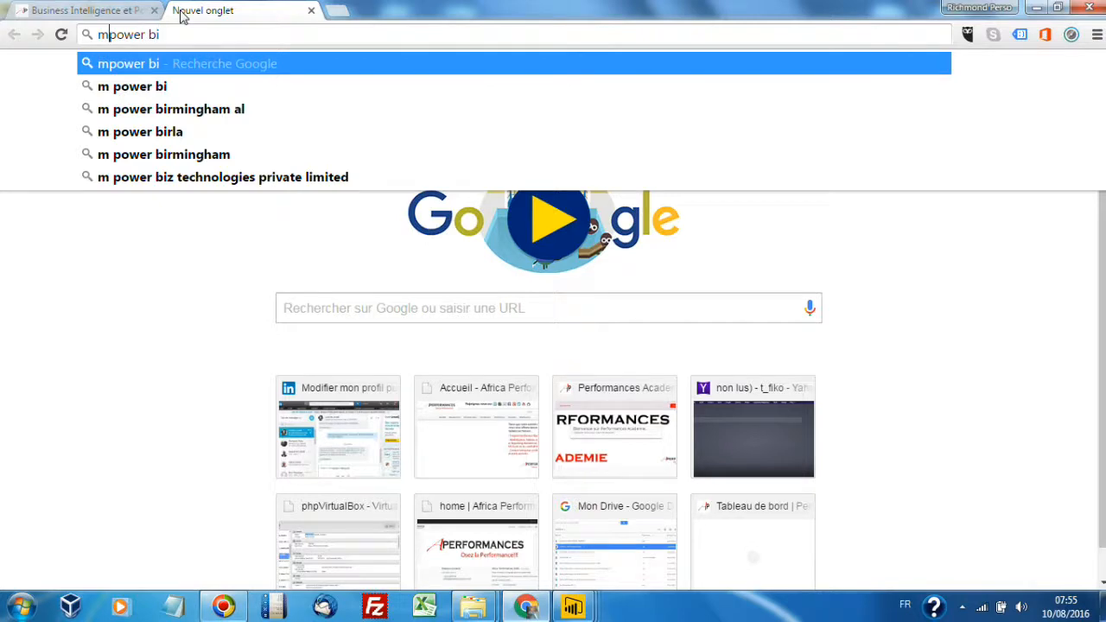
key("Home")
key("Delete")
key("Return")
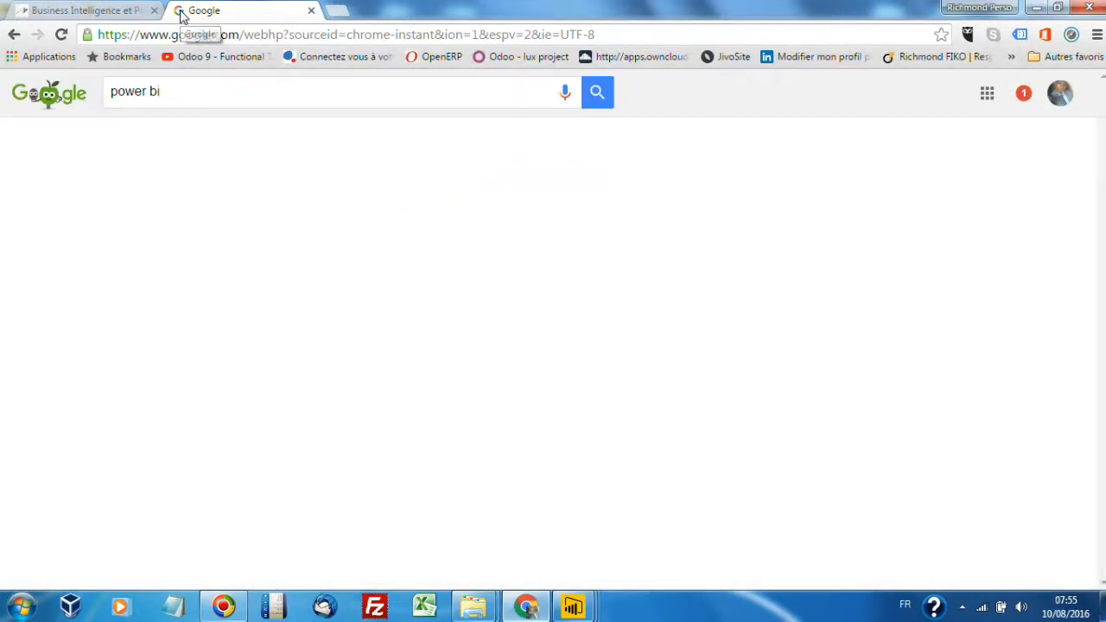
left_click(240, 222)
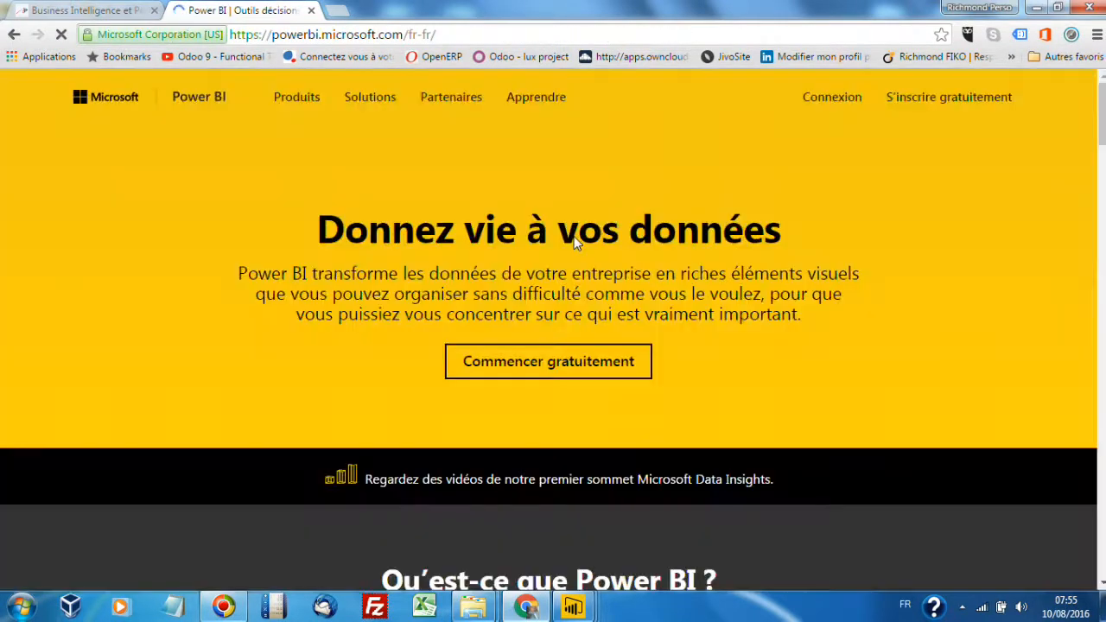
- Look through the Power BI home page, covering its features, products, supported data sources and customer references
scroll(577, 244, "down", 3)
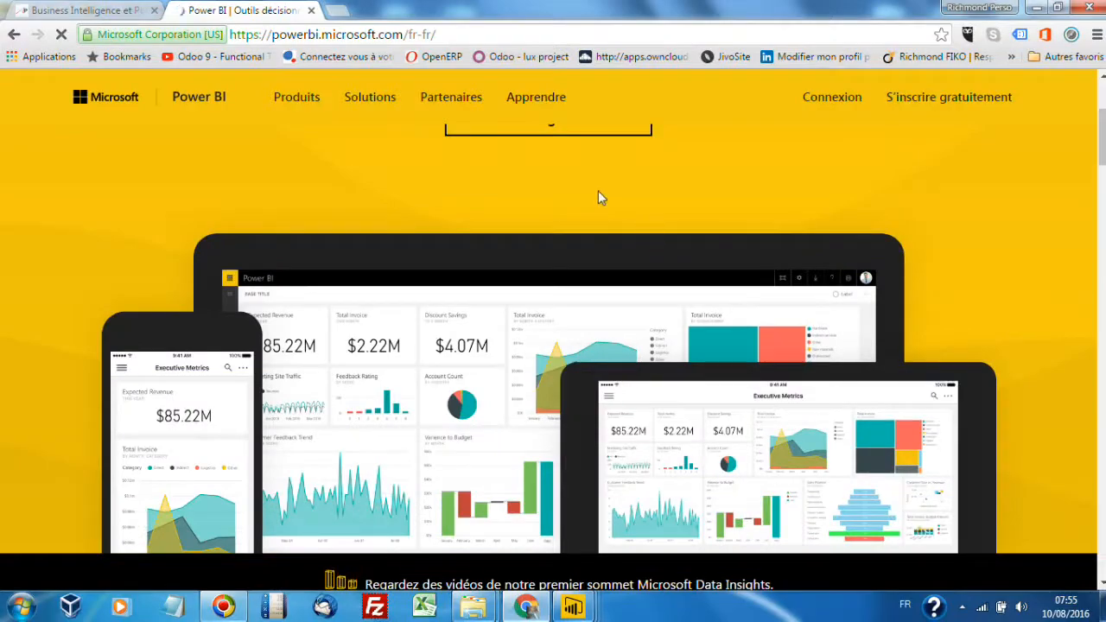
scroll(600, 197, "down", 15)
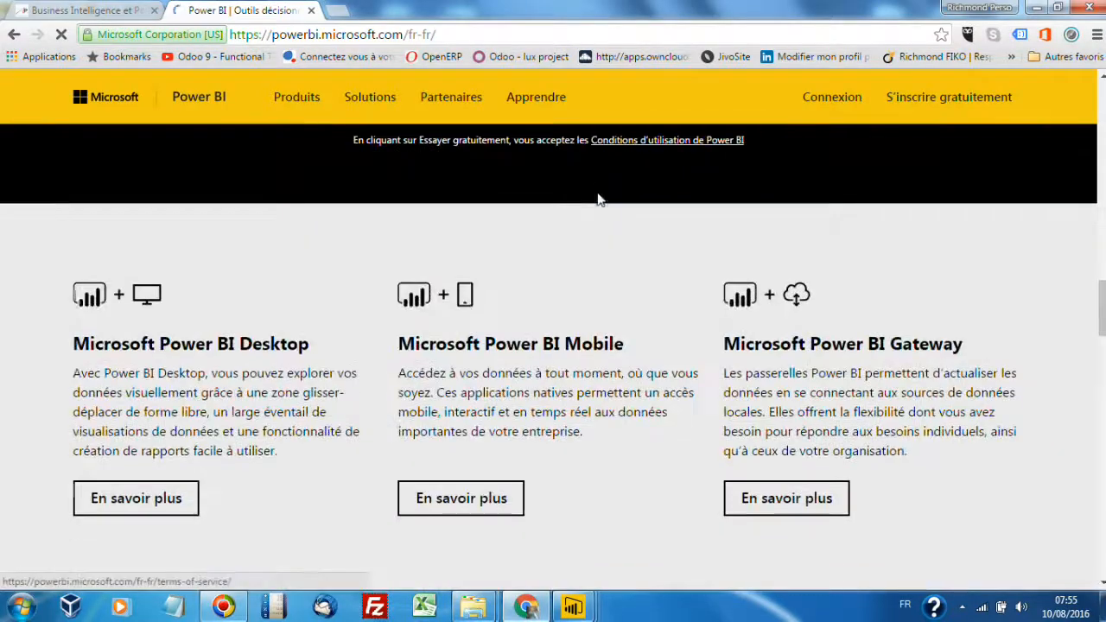
scroll(599, 198, "down", 2)
scroll(599, 198, "up", 4)
scroll(600, 203, "up", 3)
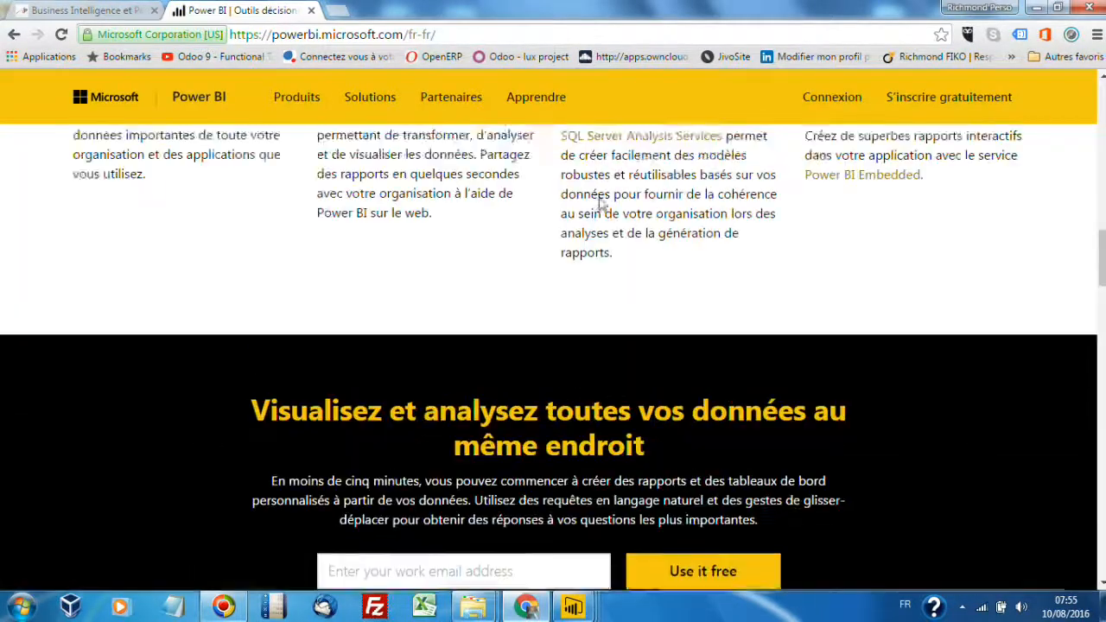
scroll(600, 201, "down", 3)
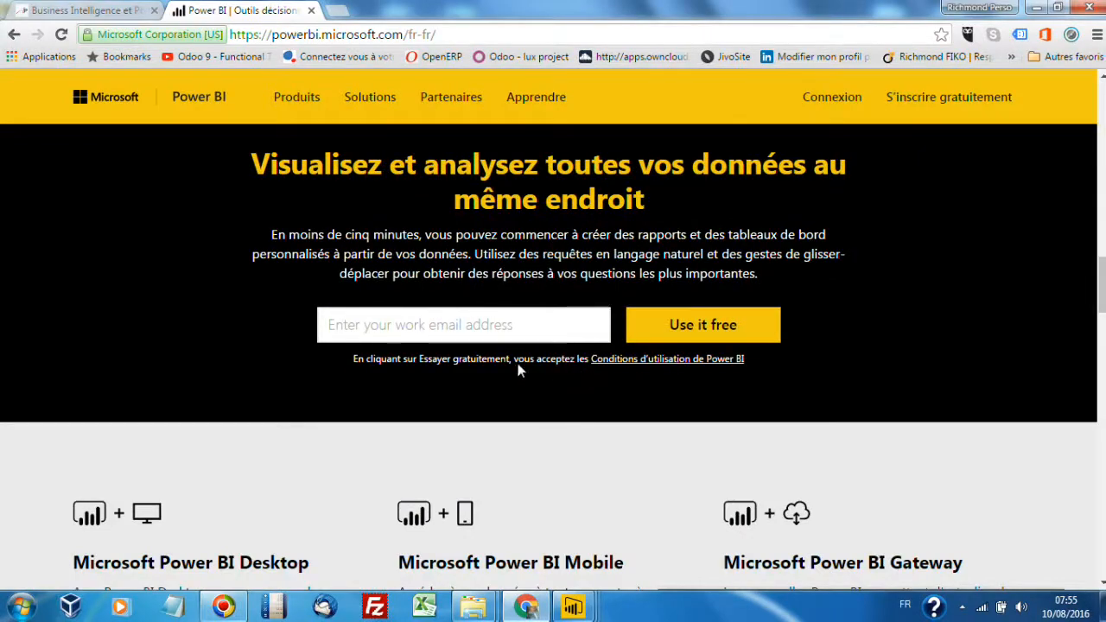
scroll(518, 370, "down", 12)
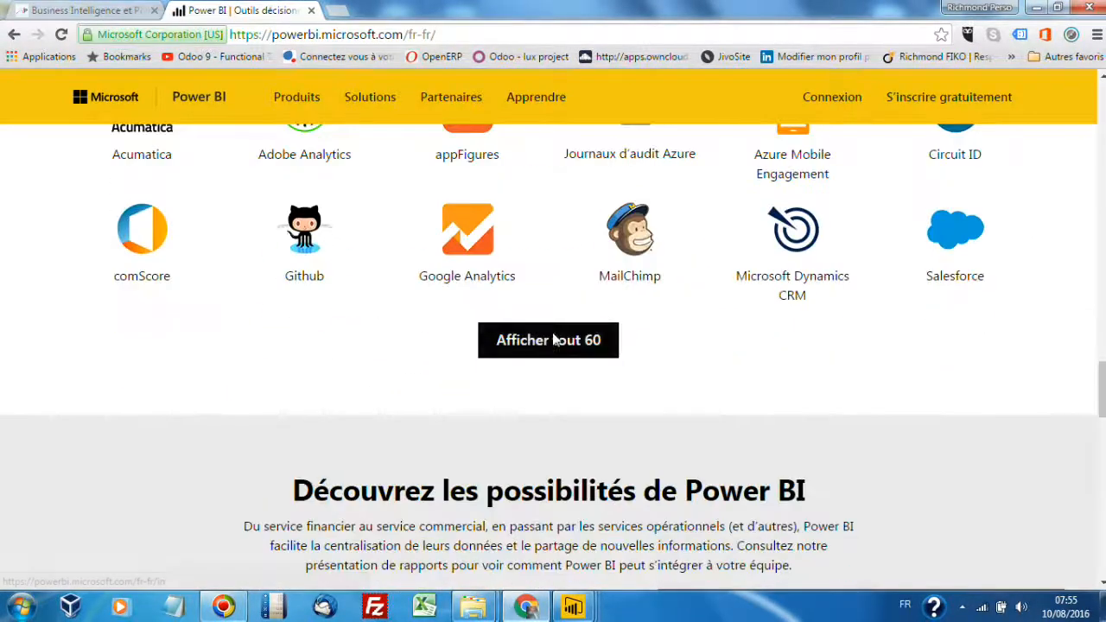
scroll(387, 320, "down", 10)
scroll(388, 320, "up", 5)
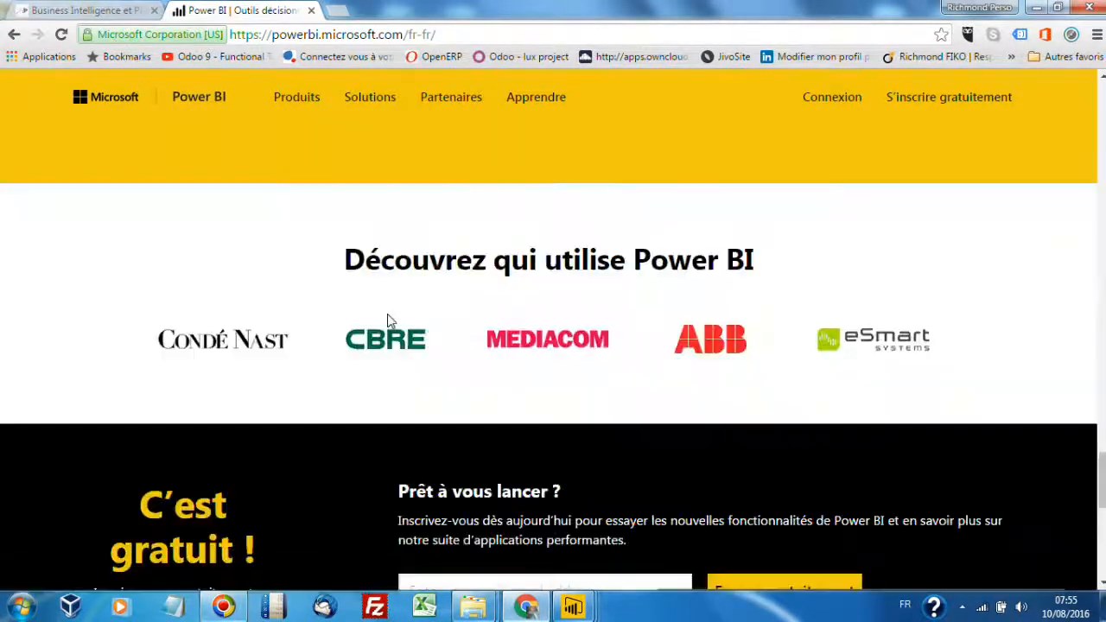
scroll(388, 320, "up", 15)
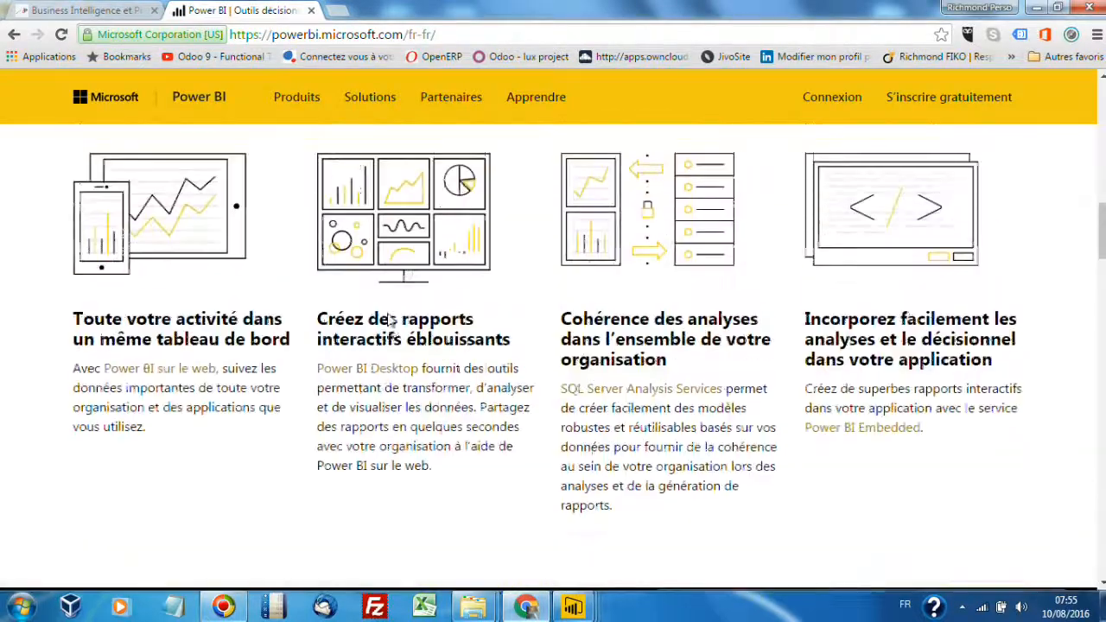
scroll(388, 321, "up", 12)
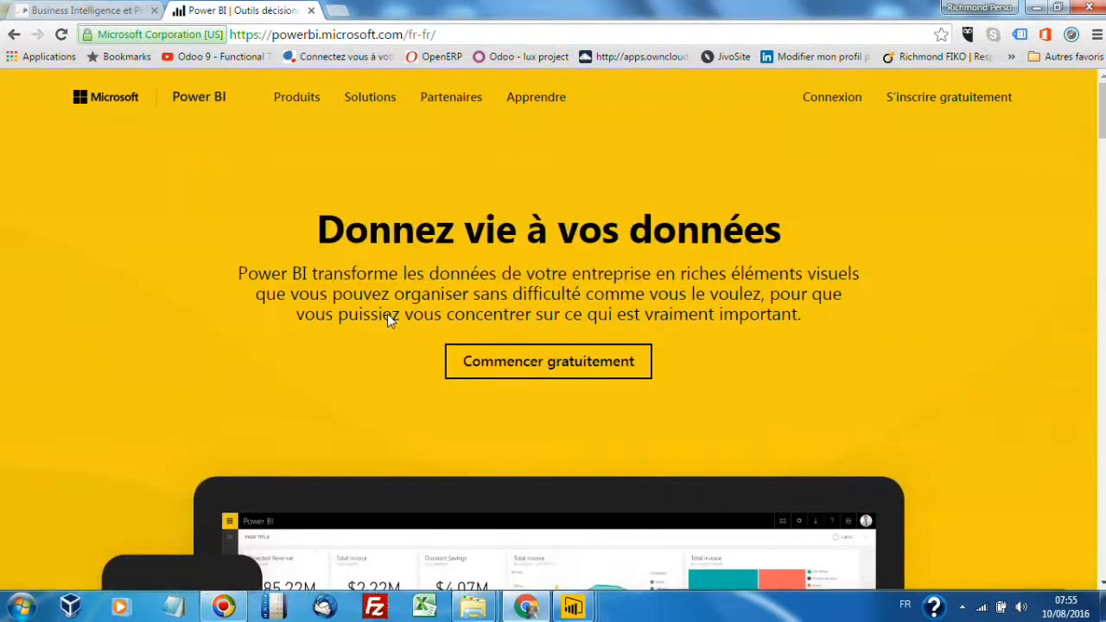
- Go to the free get-started page, start the Power BI Desktop for Windows download and look over the contact form
left_click(552, 357)
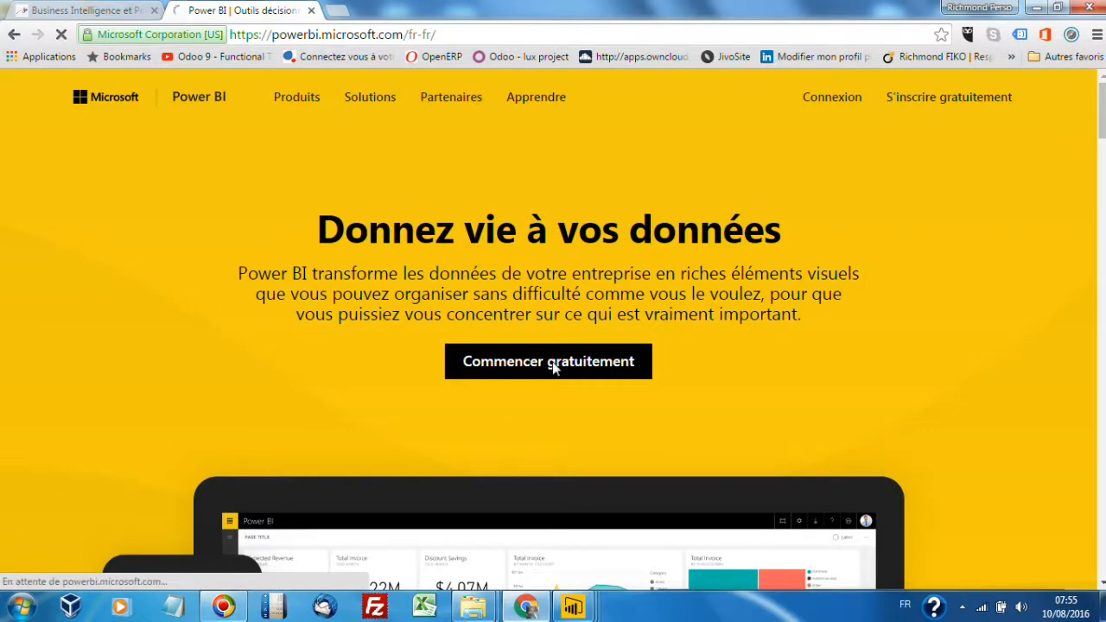
scroll(432, 328, "down", 4)
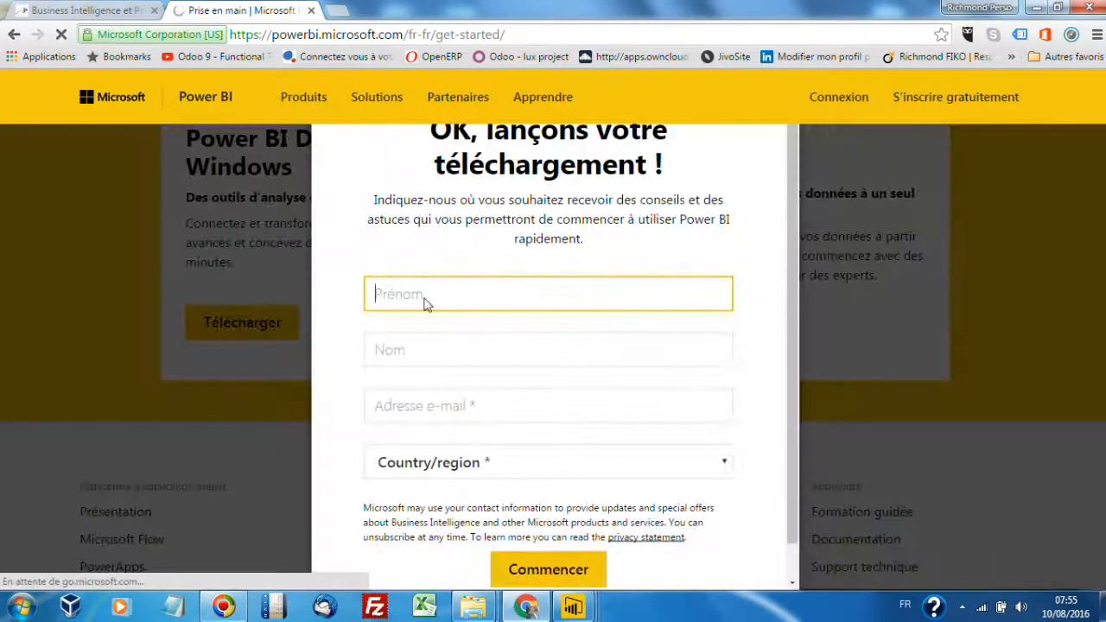
scroll(715, 397, "down", 1)
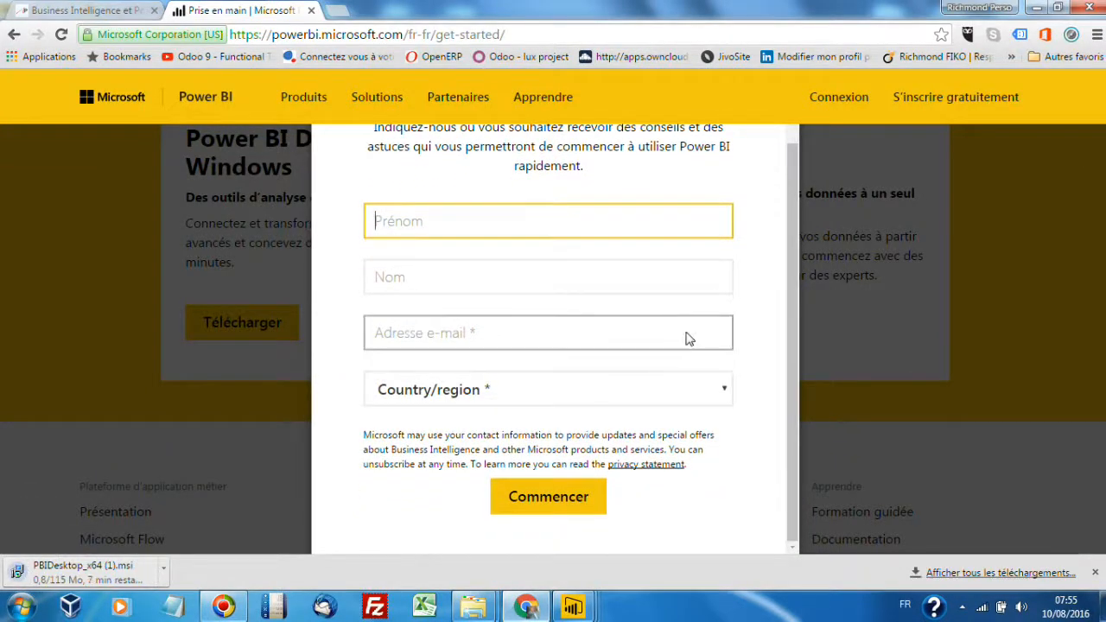
scroll(716, 389, "up", 1)
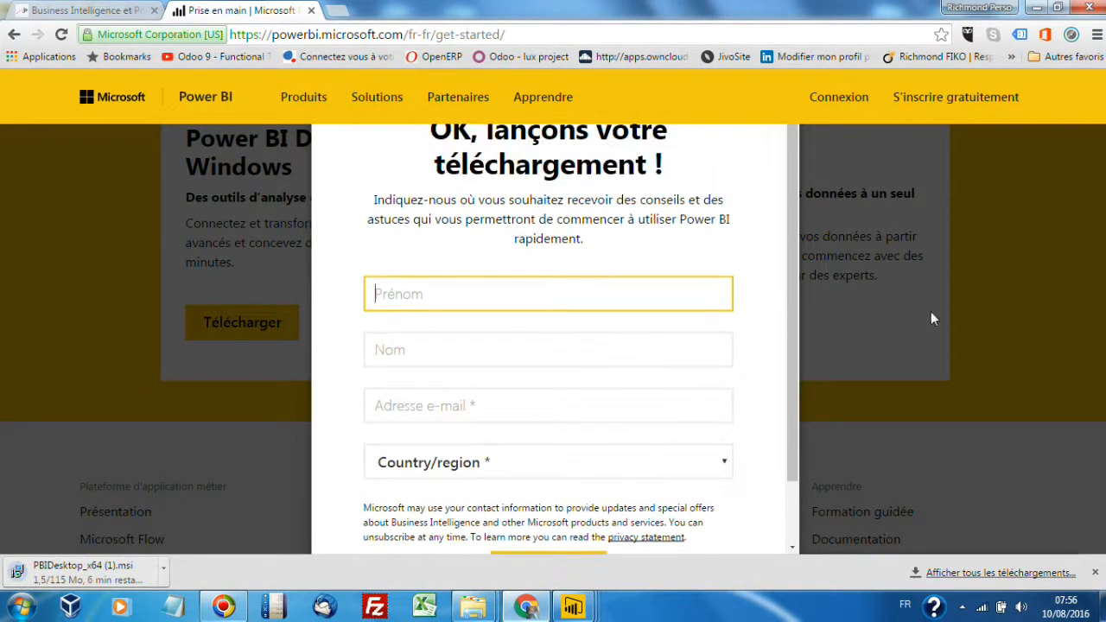
- Dismiss the contact form and cancel the PBIDesktop_x64 (1).msi download
left_click(931, 318)
left_click(163, 570)
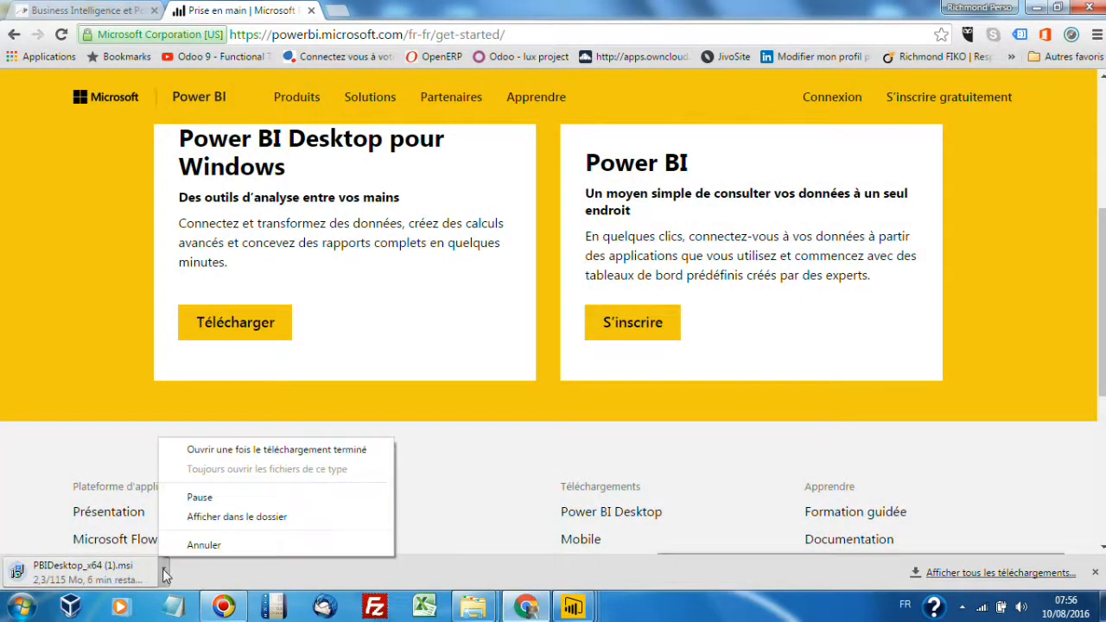
left_click(204, 545)
- Switch back to the untitled Power BI Desktop report and close its start screen to reach the blank canvas
left_click(75, 10)
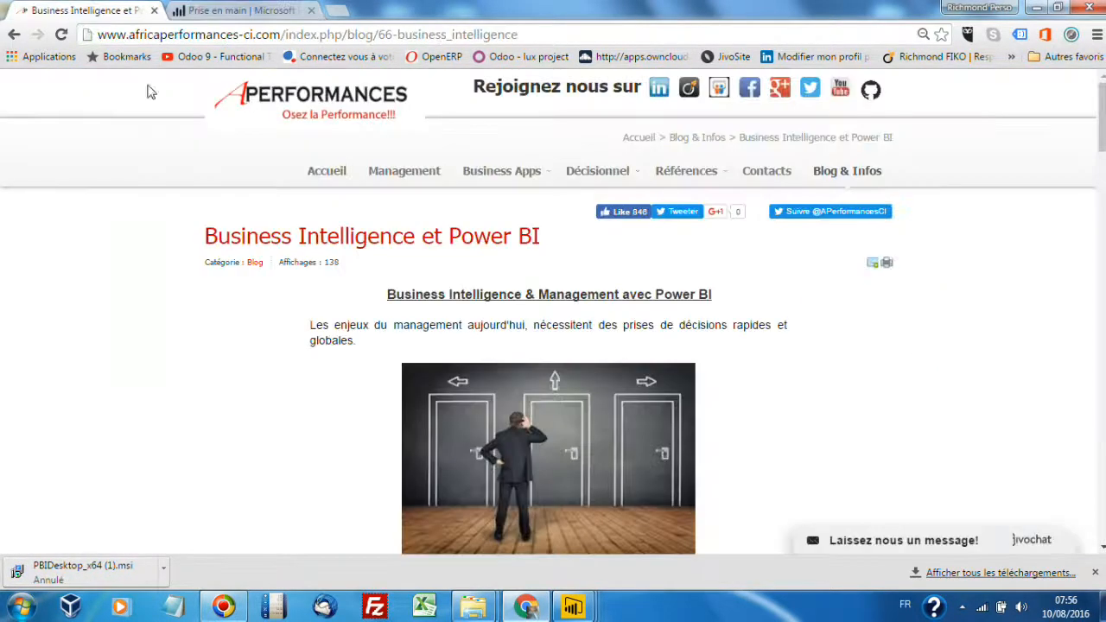
mouse_move(573, 607)
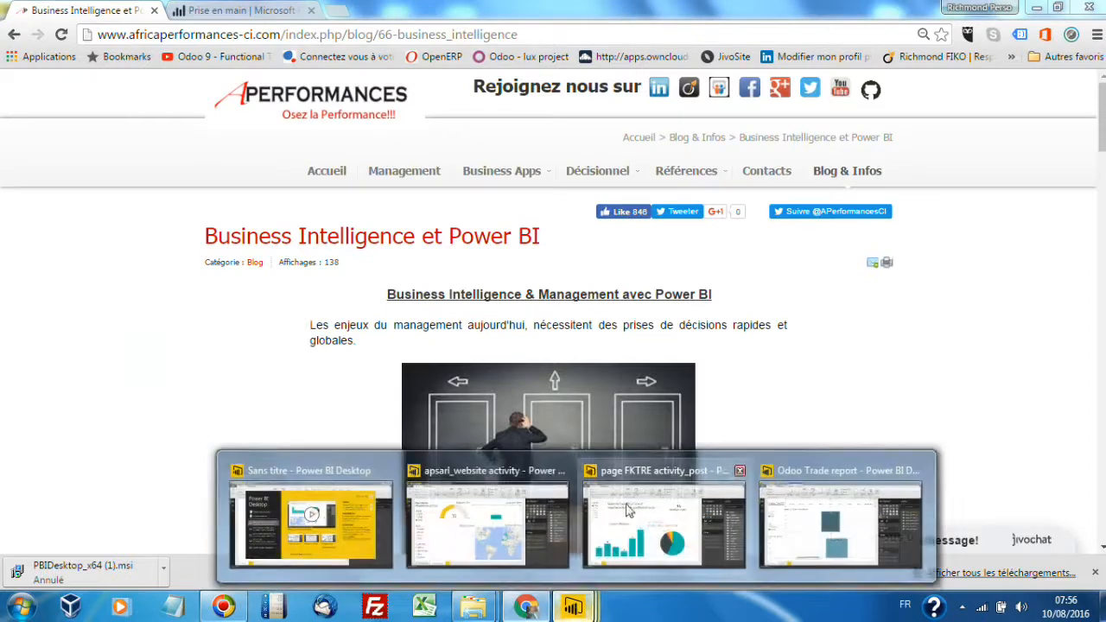
left_click(311, 517)
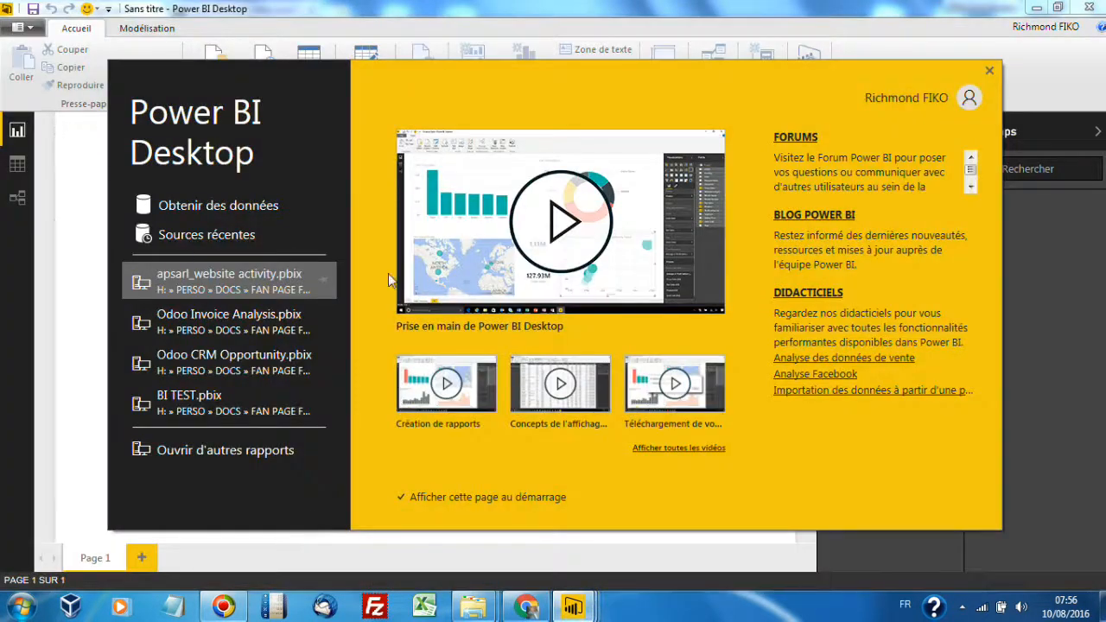
left_click(989, 74)
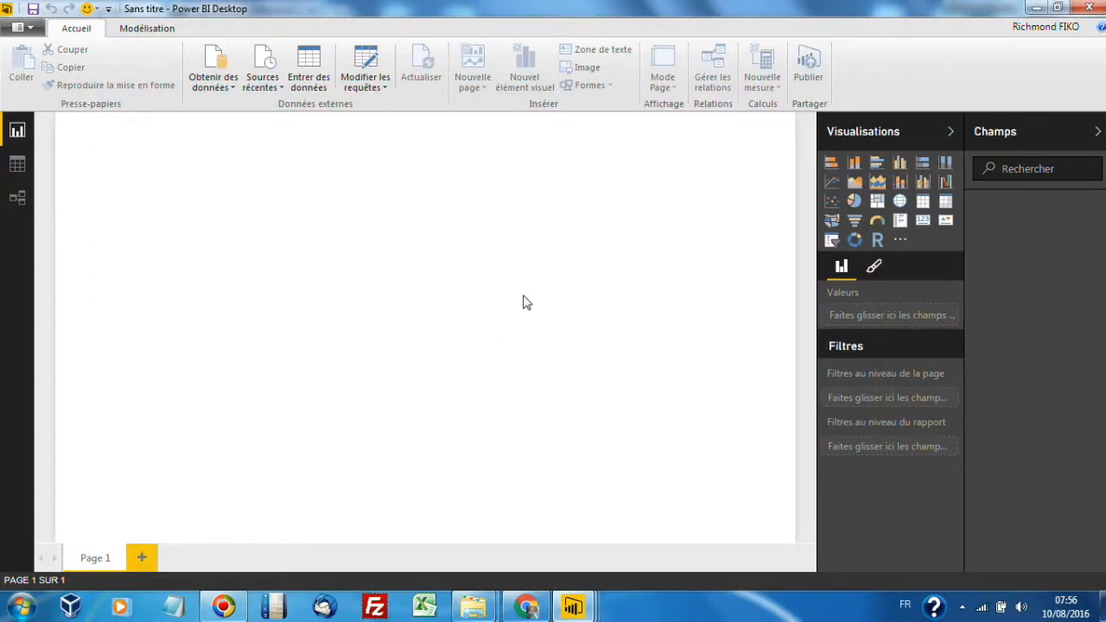
- Open the full Obtenir des données dialog listing all available data source connectors
left_click(24, 27)
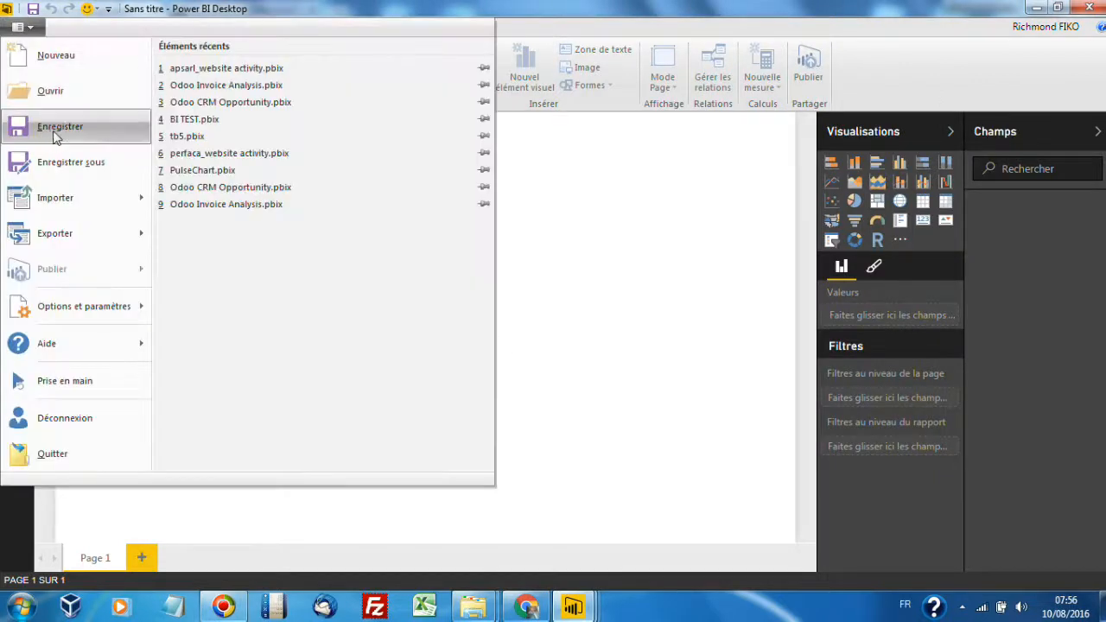
left_click(636, 345)
left_click(230, 86)
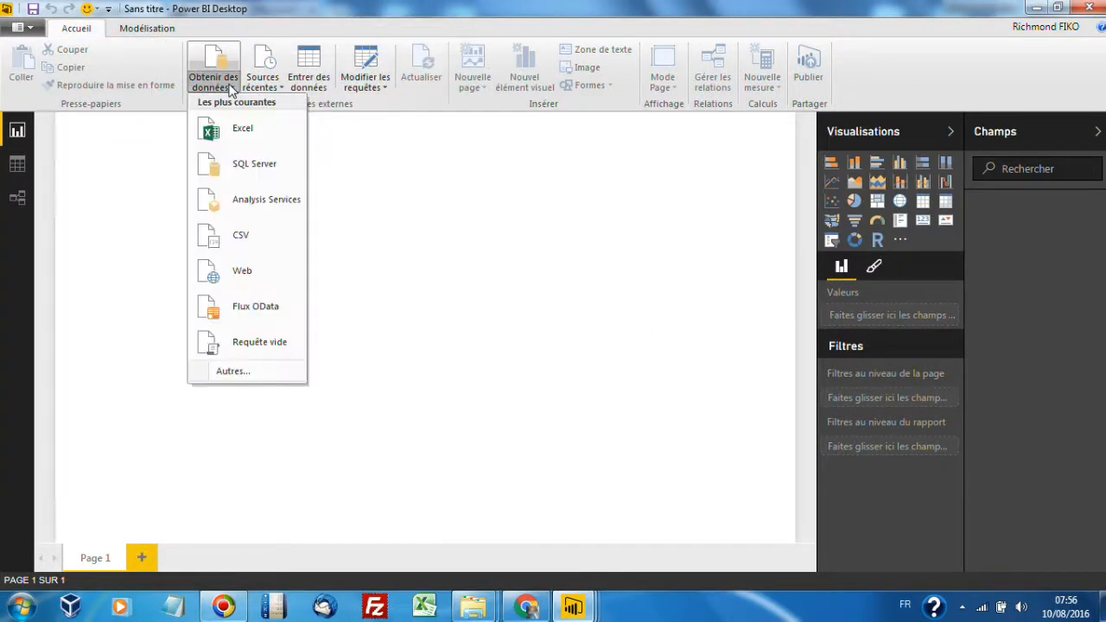
left_click(234, 371)
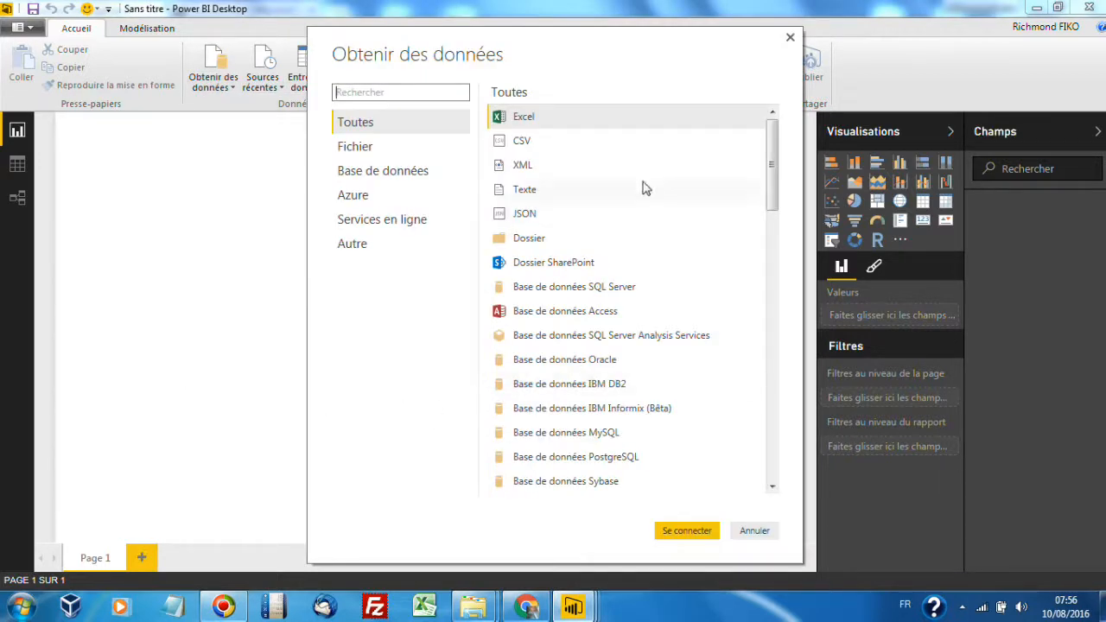
- Look through the full list of data source connectors, from Excel to Requête vide, and close the dialog without connecting
scroll(641, 184, "down", 15)
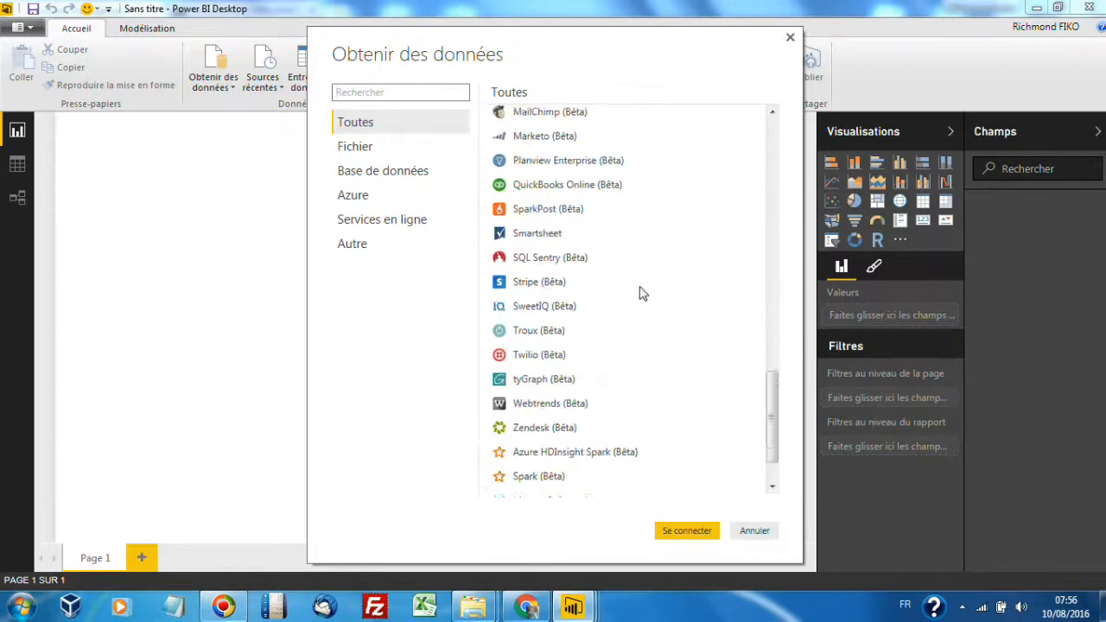
scroll(642, 294, "up", 15)
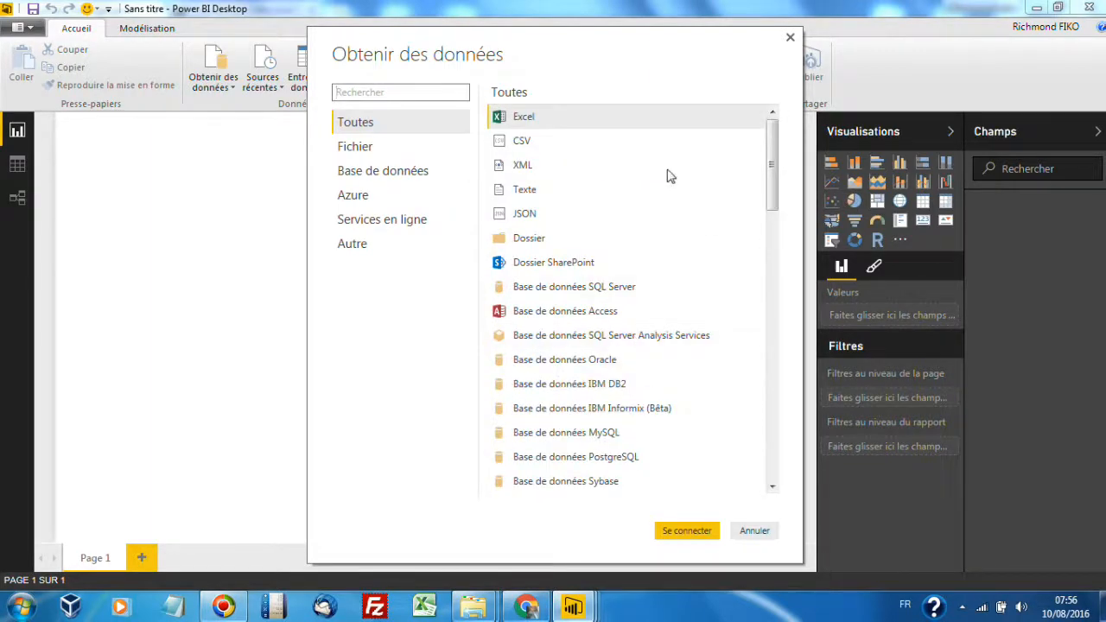
scroll(661, 203, "down", 5)
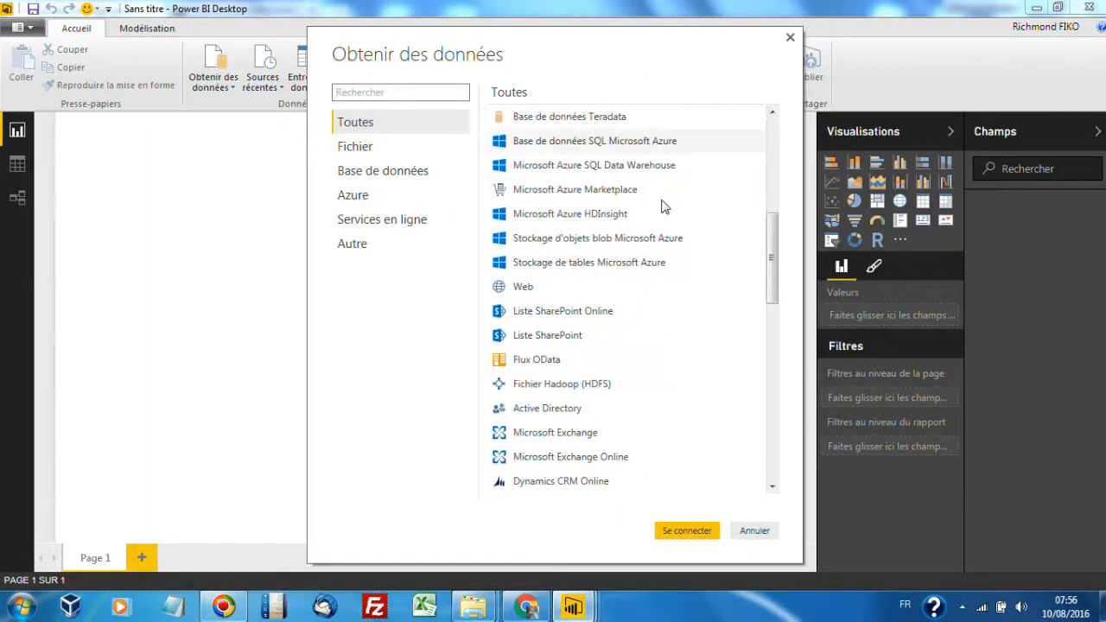
scroll(661, 207, "down", 10)
scroll(658, 228, "up", 12)
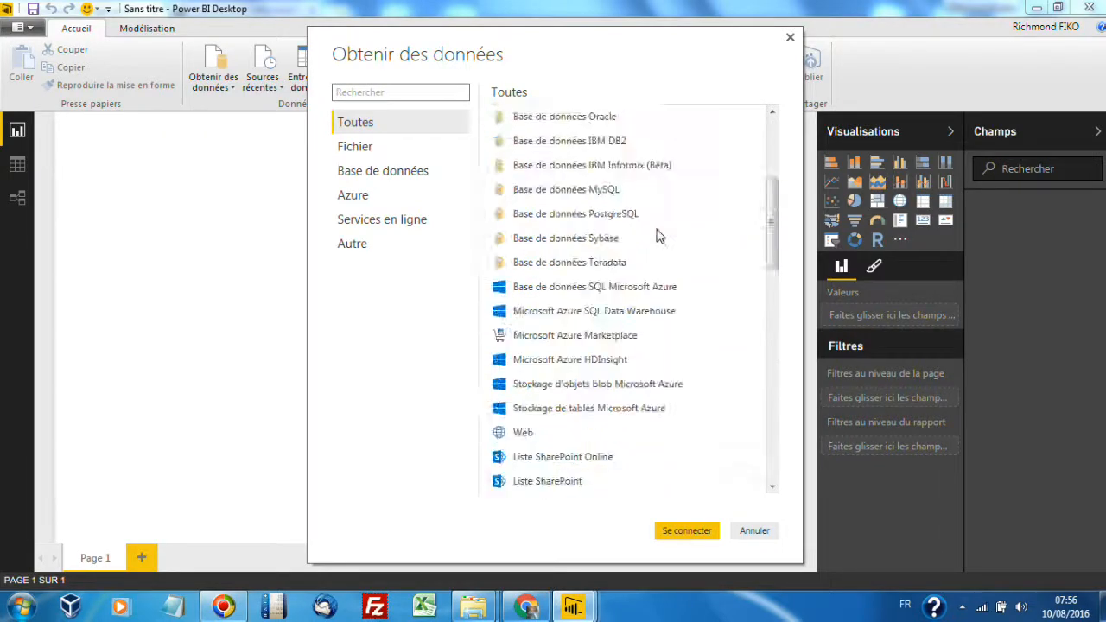
scroll(661, 238, "up", 4)
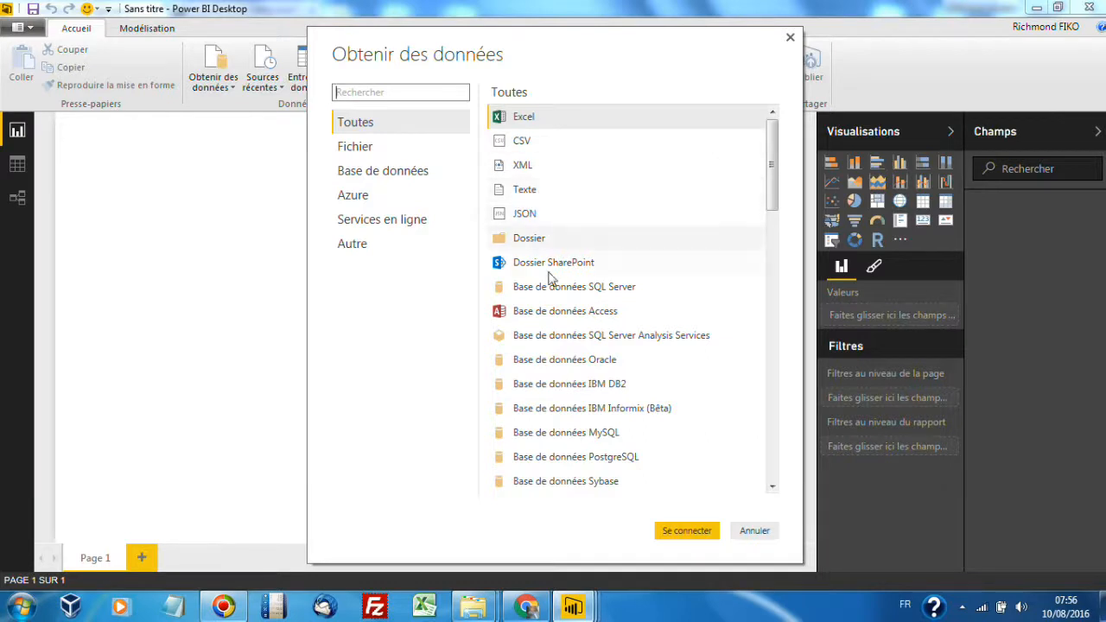
scroll(682, 273, "down", 2)
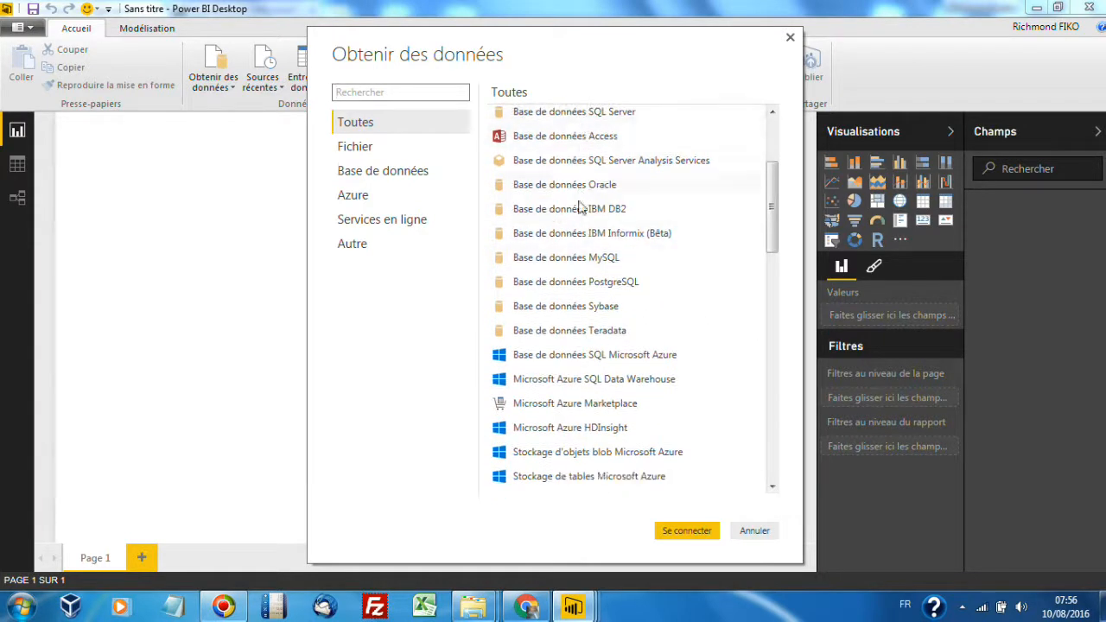
scroll(631, 286, "down", 3)
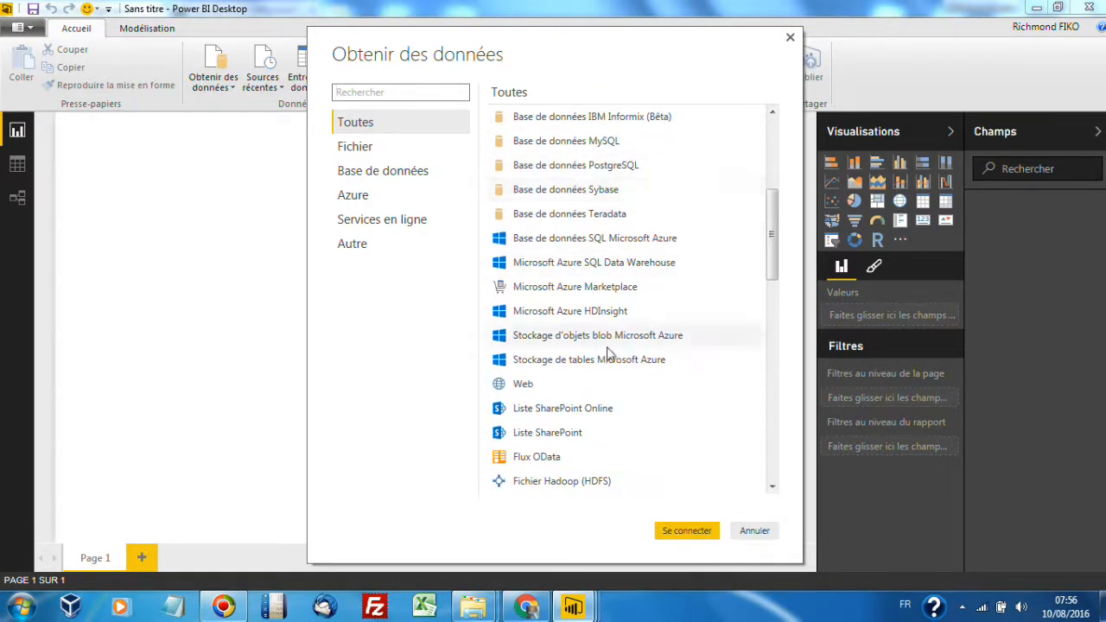
scroll(608, 352, "down", 4)
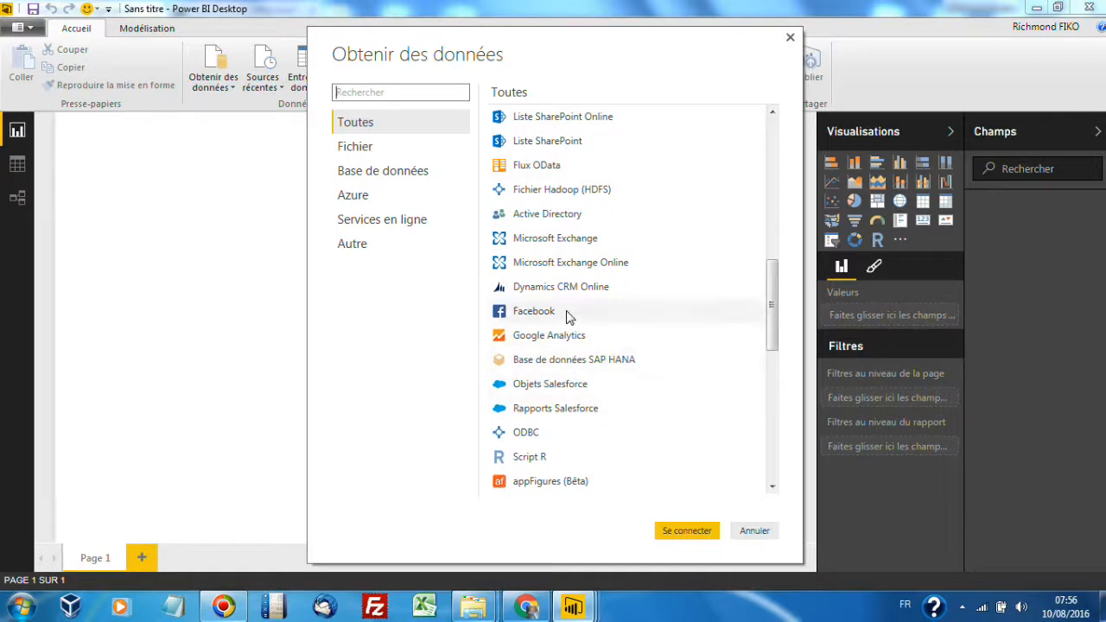
scroll(679, 323, "down", 4)
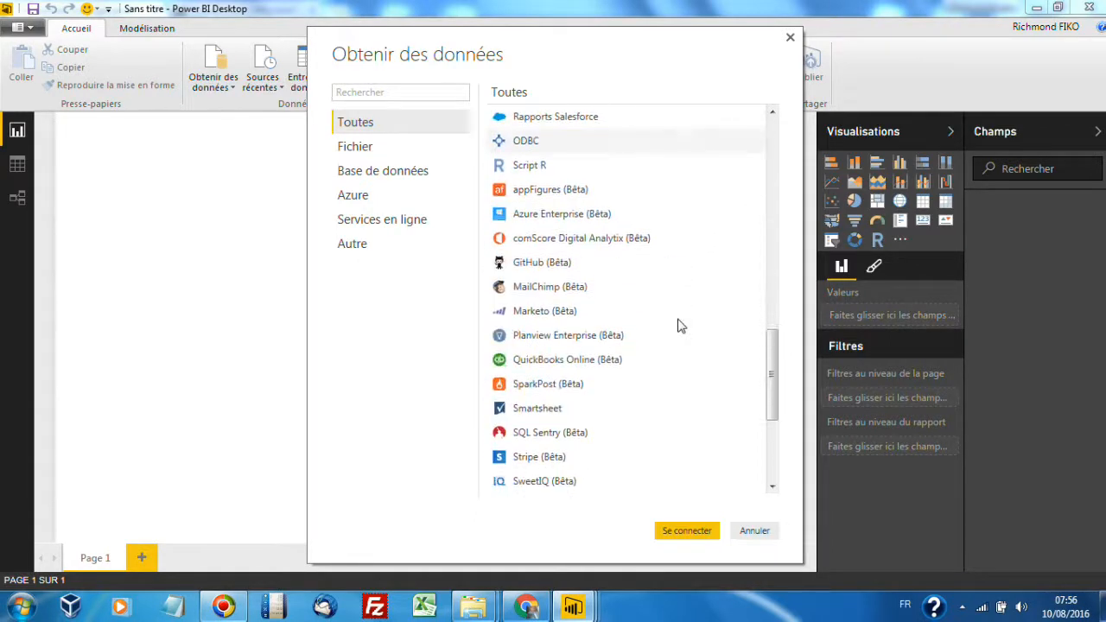
scroll(679, 323, "down", 3)
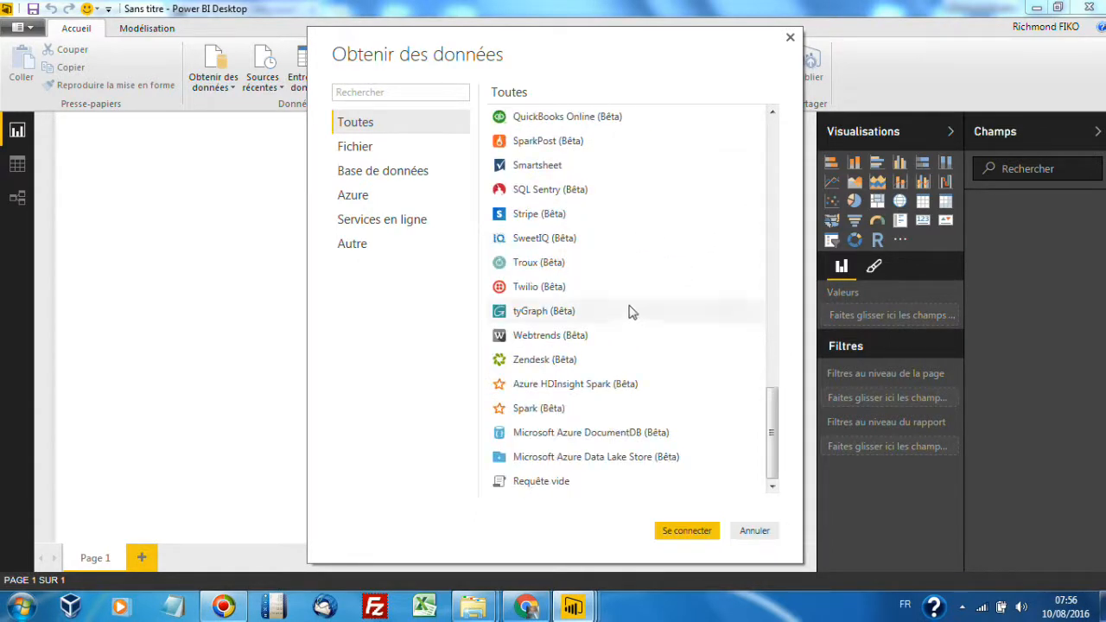
left_click(753, 531)
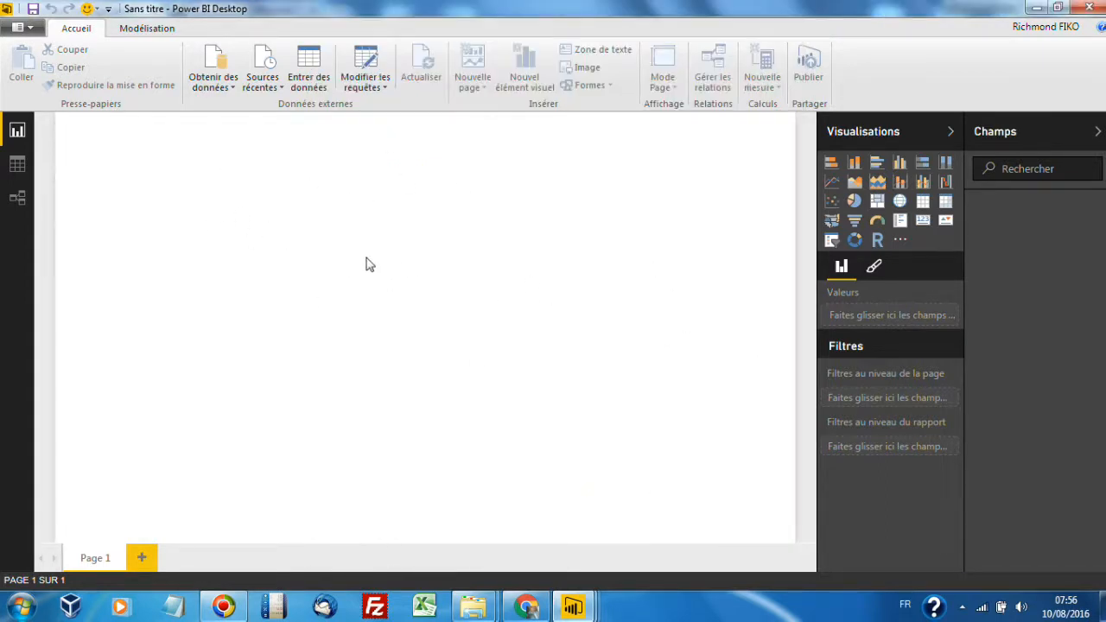
- Show the blank report's data view and switch to the open apsarl_website activity report
left_click(17, 164)
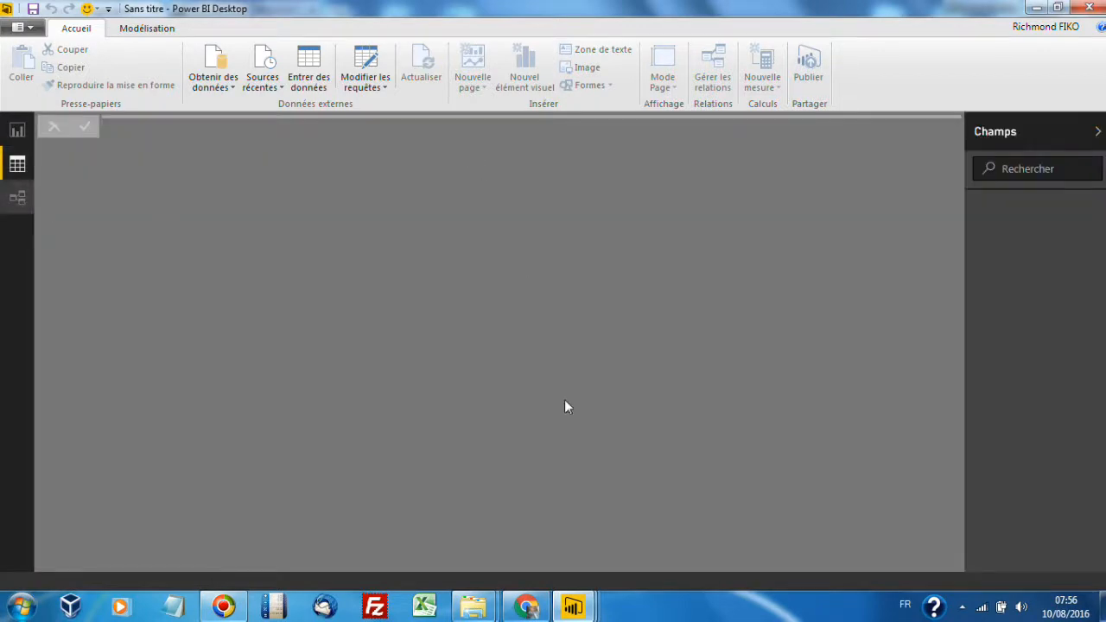
left_click(573, 606)
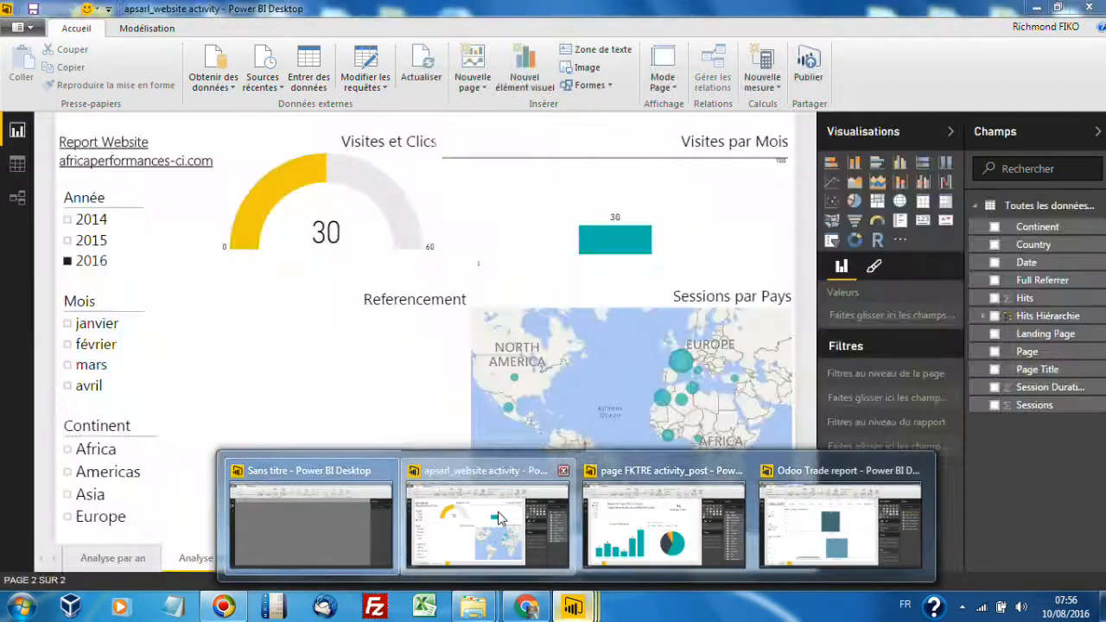
left_click(507, 513)
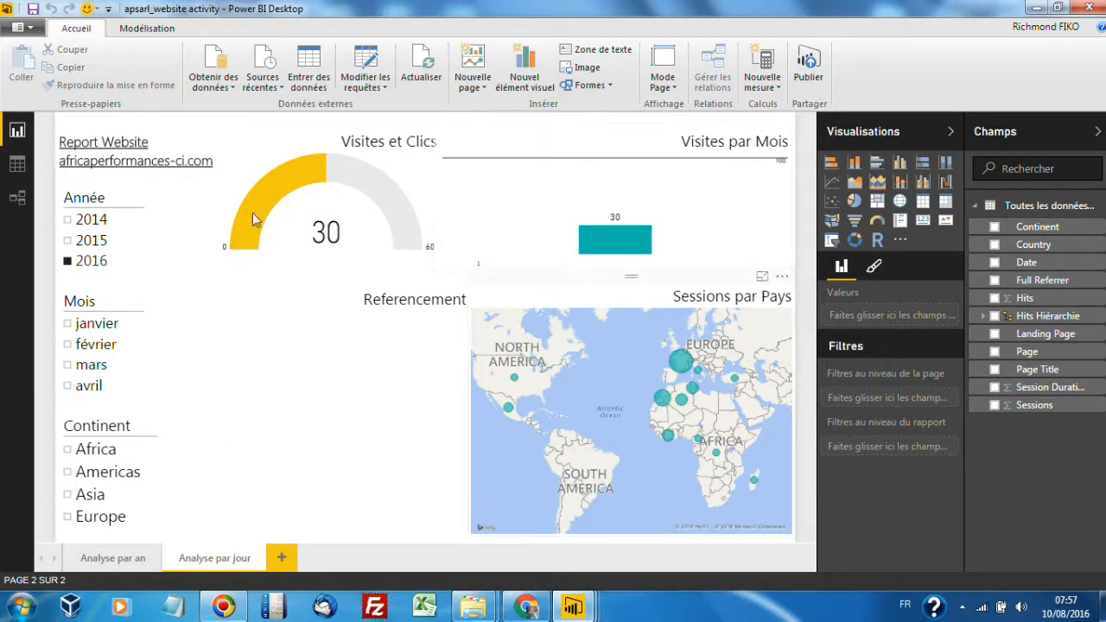
- Look over the website report's data table and relationships view, and return to its report view
left_click(17, 165)
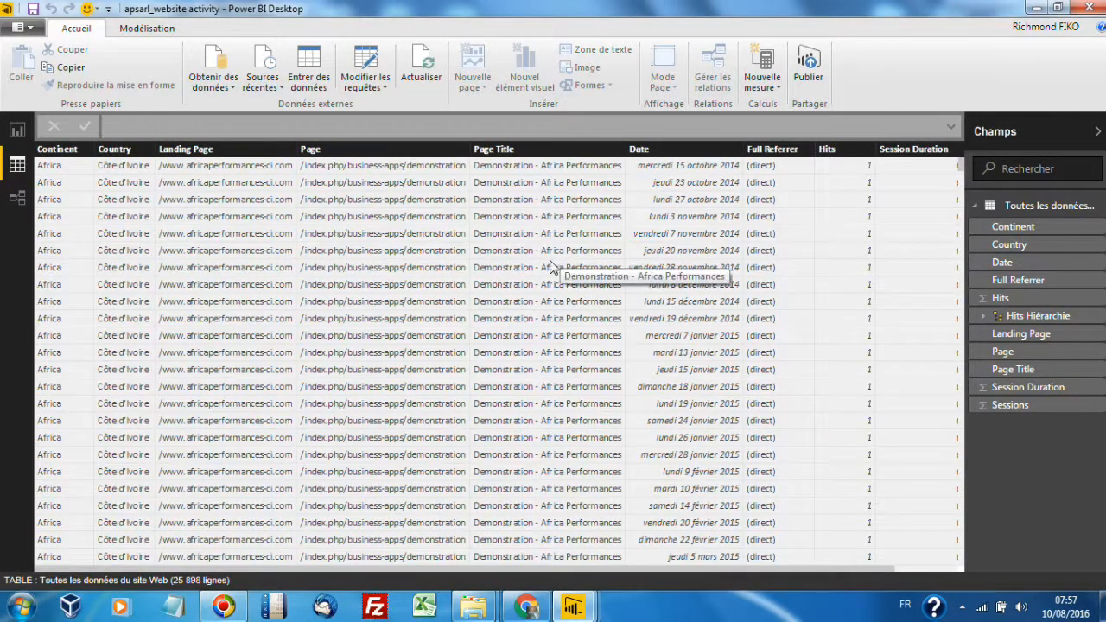
left_click(17, 198)
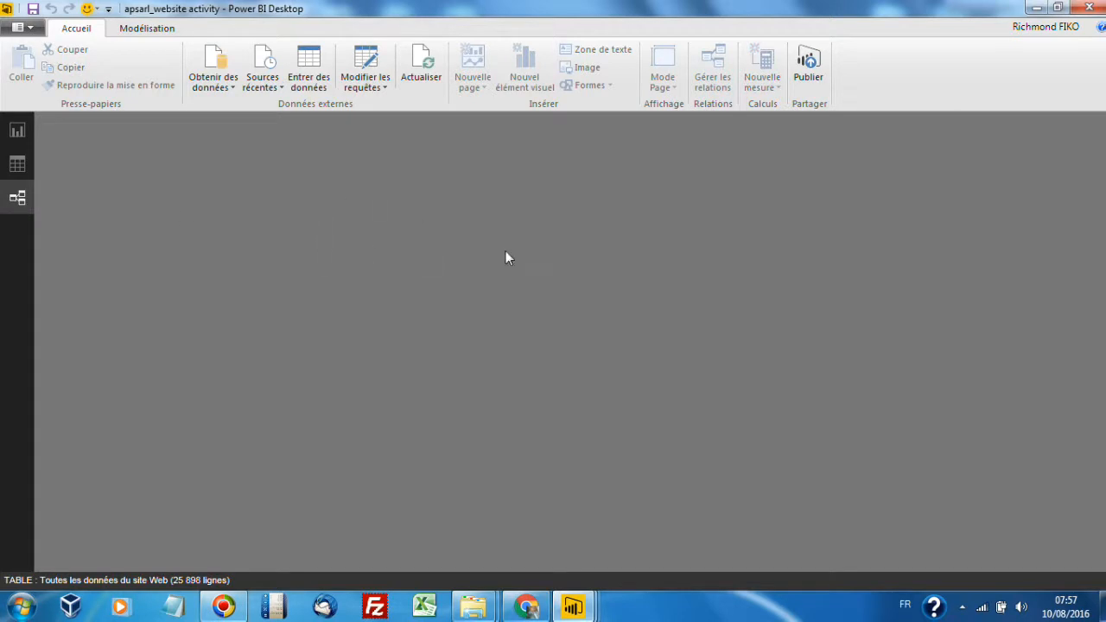
left_click(18, 131)
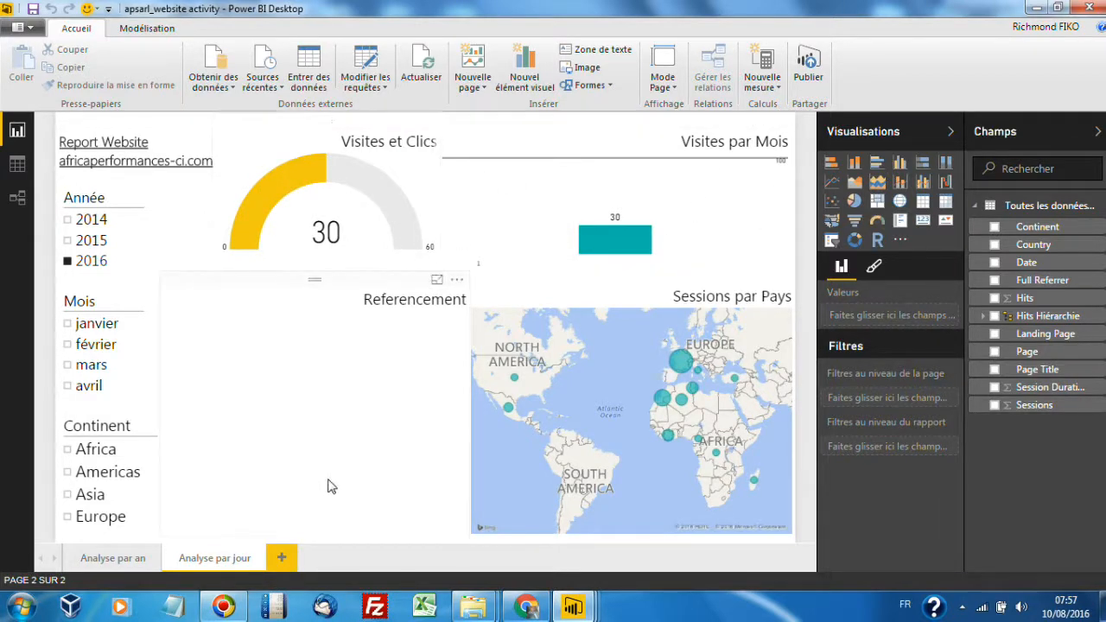
- Add a new report page and insert a gauge with Continent as its value, widening it slightly
left_click(281, 558)
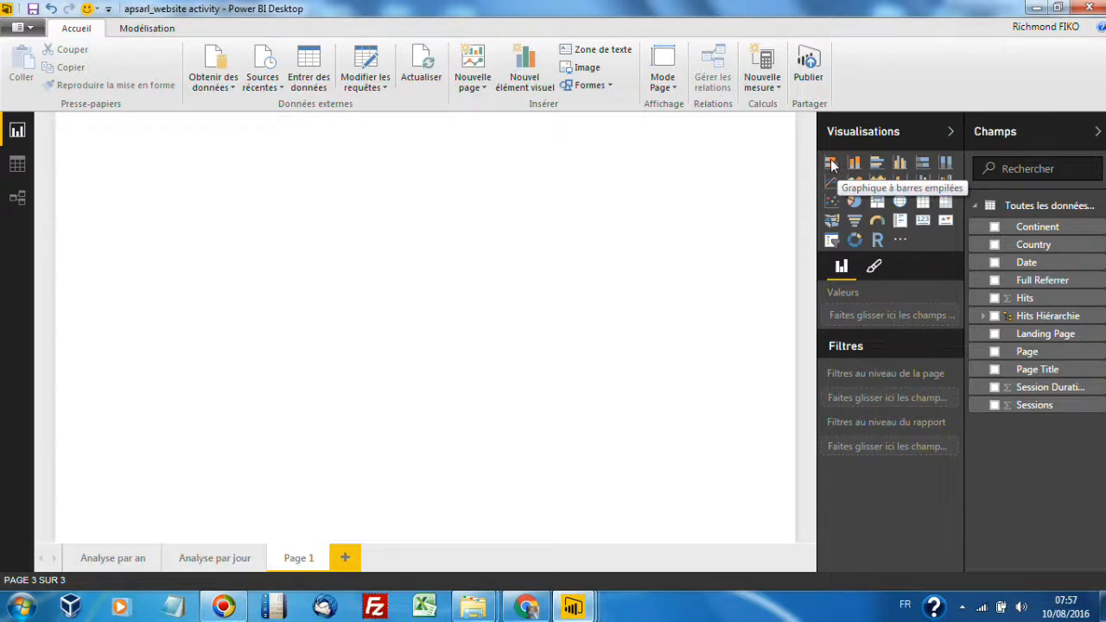
left_click(877, 222)
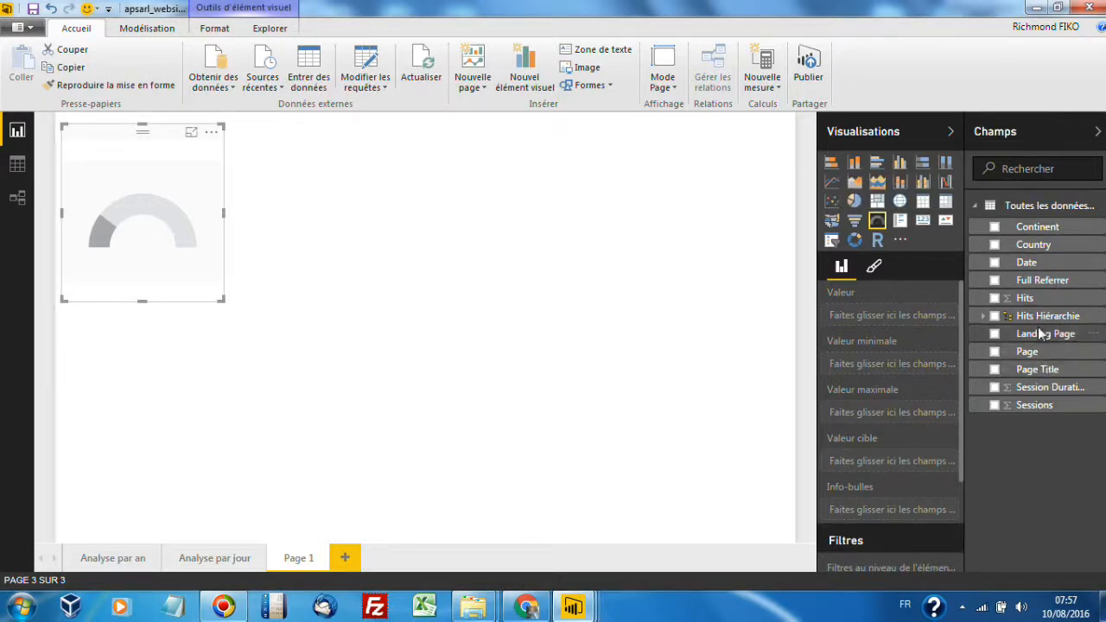
left_click_drag(1043, 229, 899, 320)
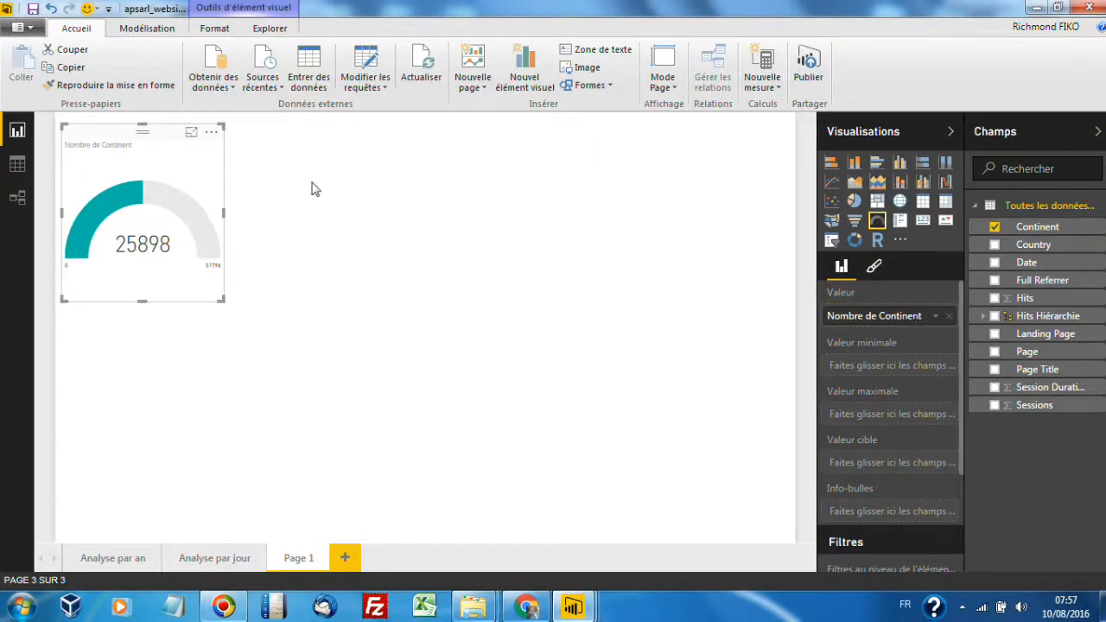
left_click_drag(222, 304, 268, 306)
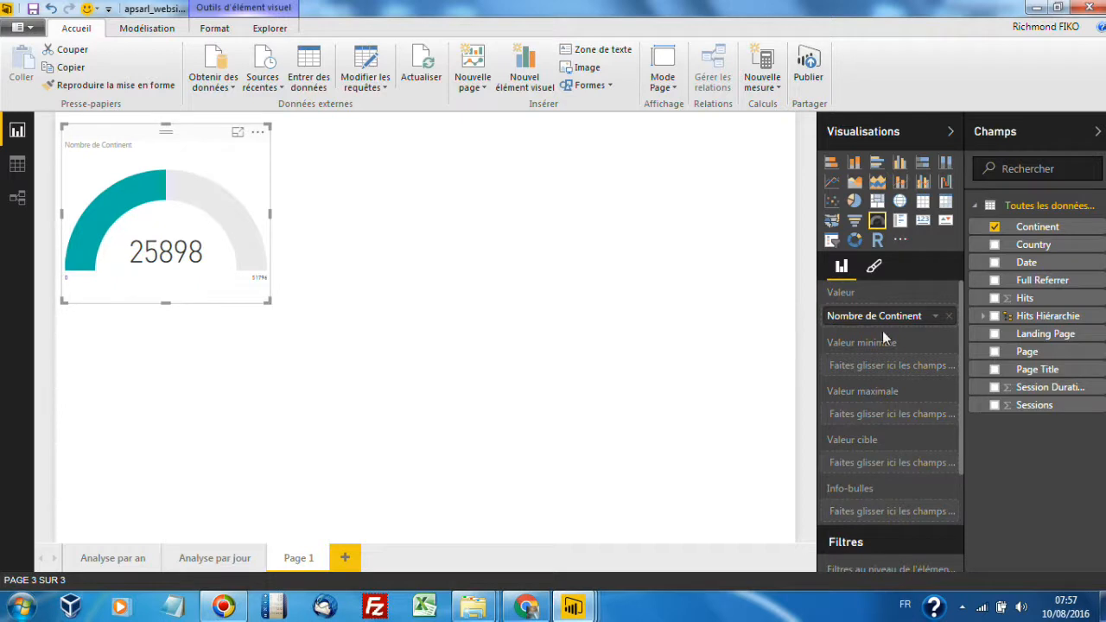
scroll(900, 372, "down", 2)
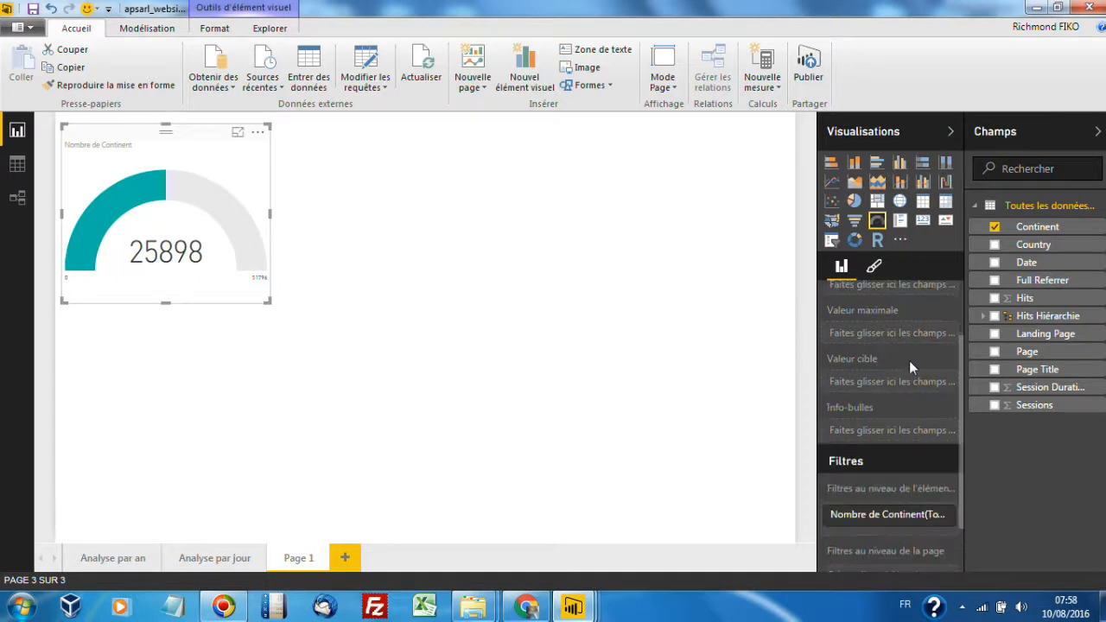
scroll(909, 360, "up", 2)
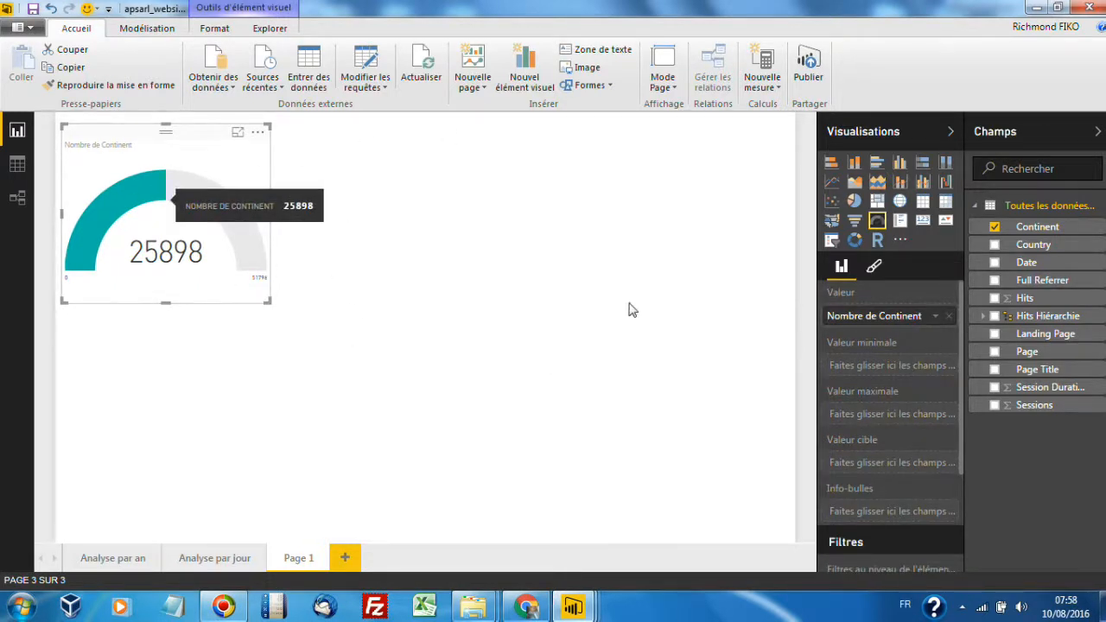
- Try the Continent gauge as a table visual and switch it back to a gauge
left_click(923, 202)
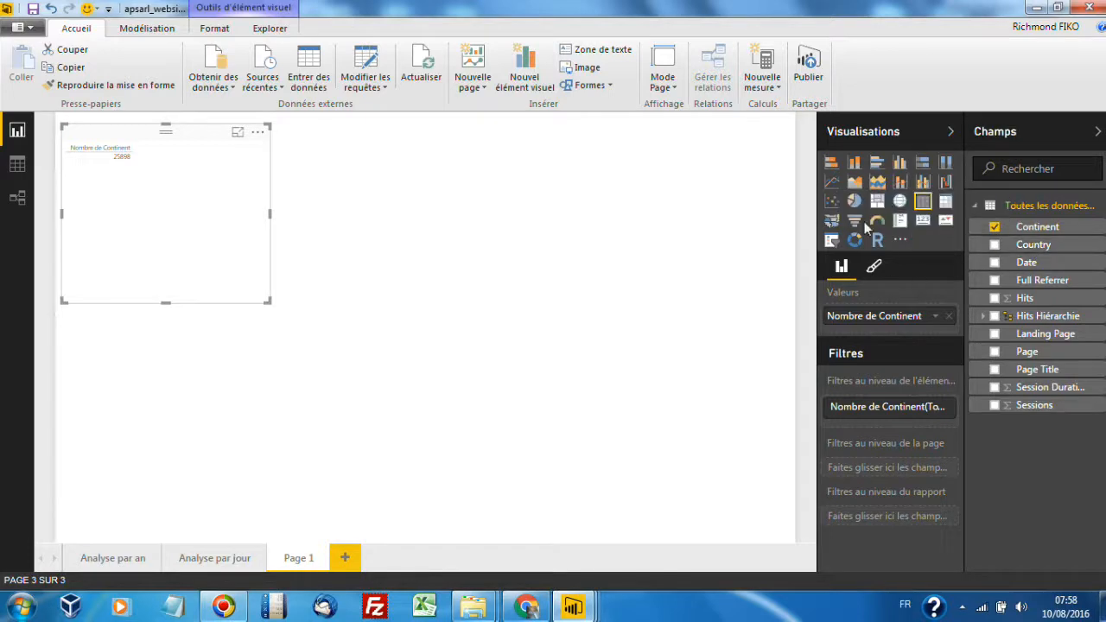
left_click(877, 220)
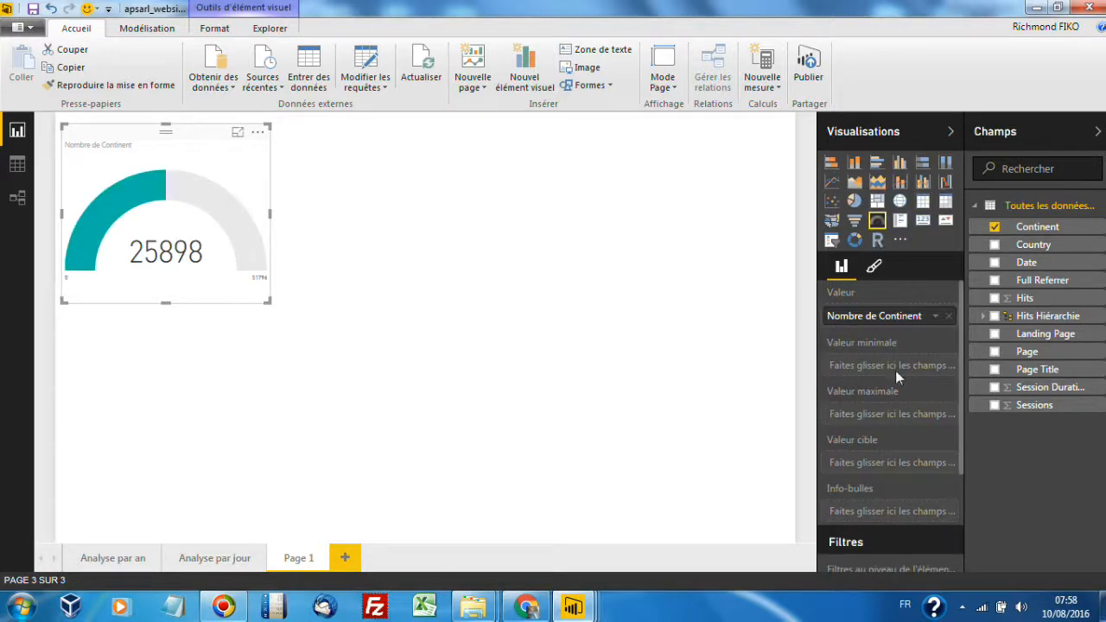
- Insert a 100% stacked bar chart beside the gauge and try to assign Country as its value
left_click(514, 214)
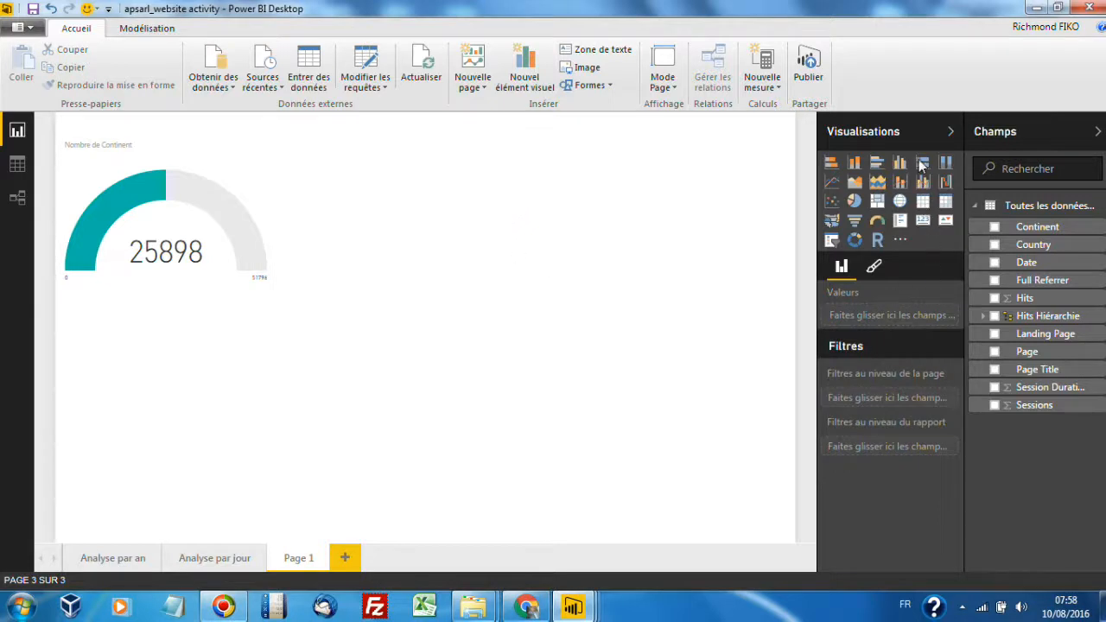
left_click(921, 163)
left_click_drag(145, 309, 418, 145)
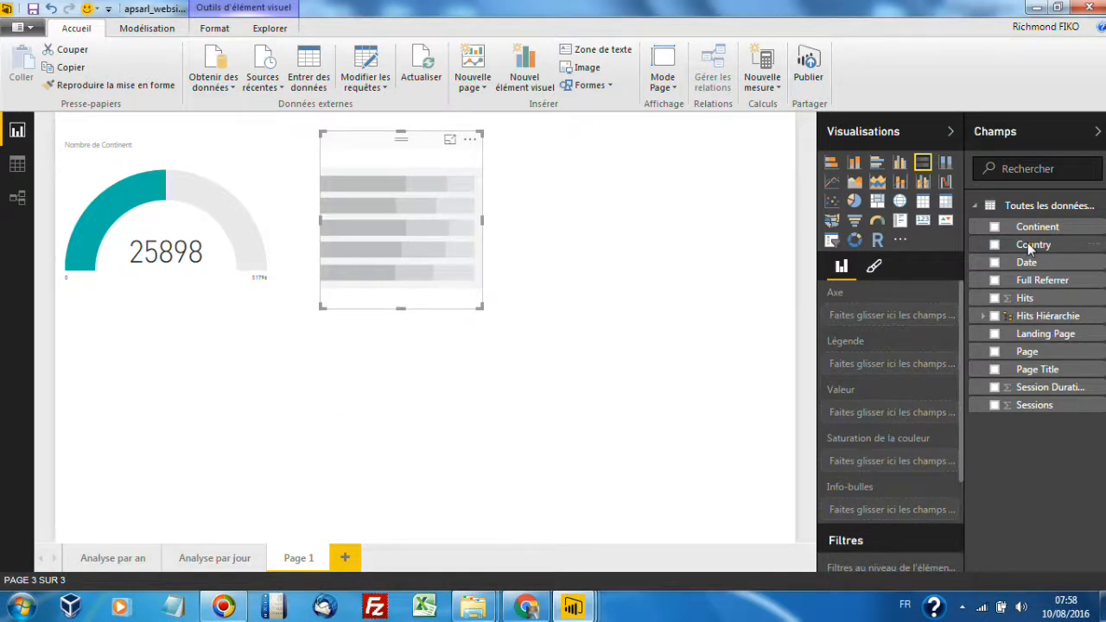
left_click_drag(1027, 243, 869, 422)
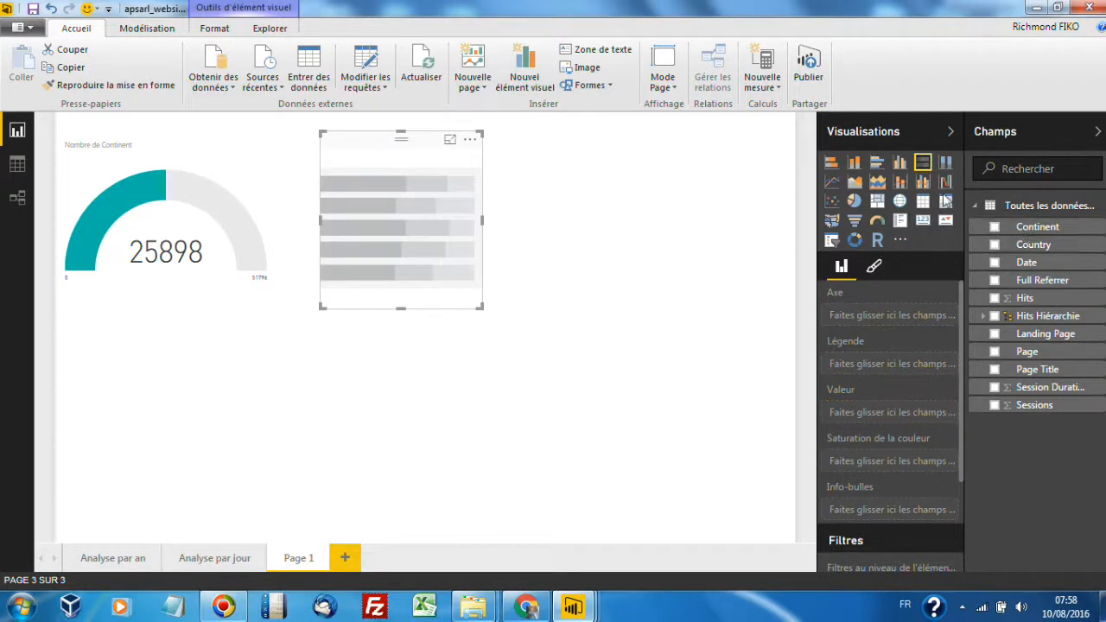
- Convert the empty bar chart to a doughnut chart with Continent as legend and Sessions as values
left_click(856, 234)
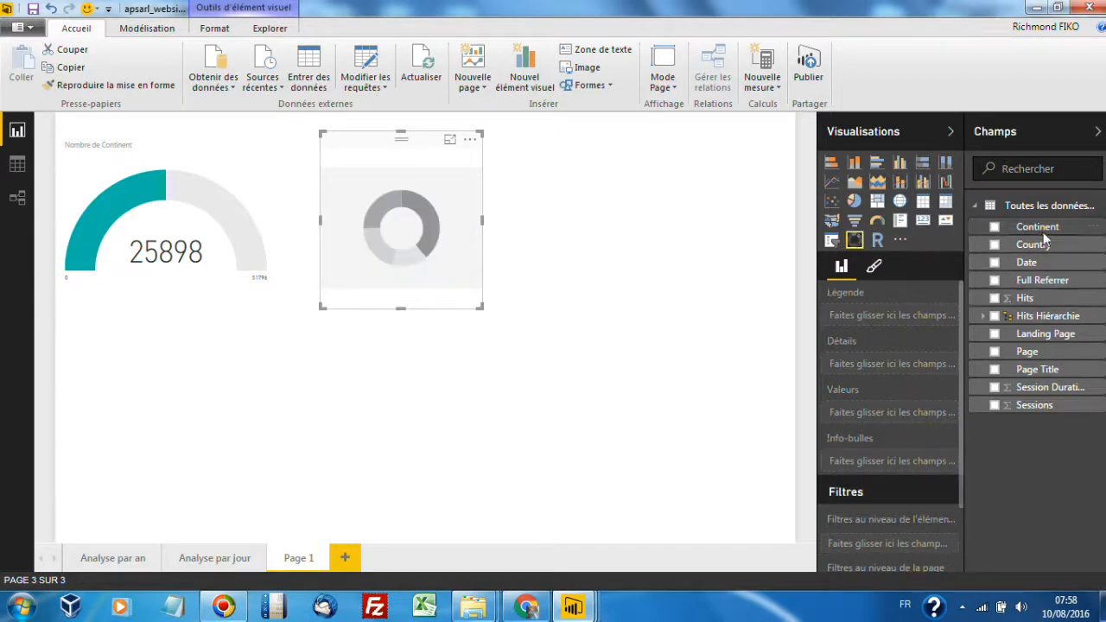
left_click_drag(1048, 233, 903, 316)
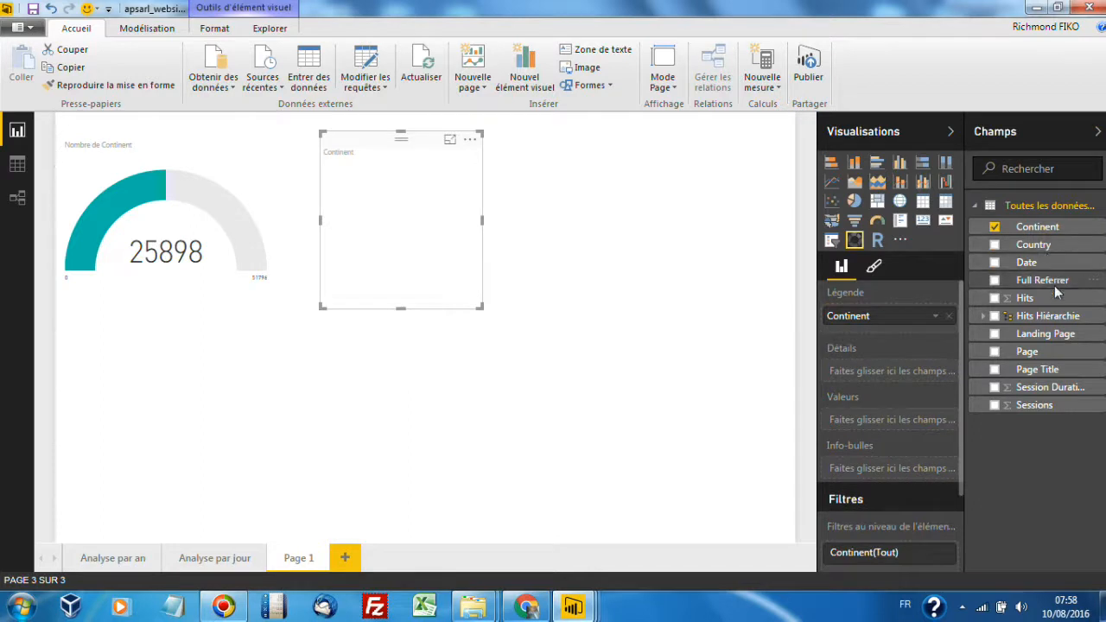
left_click(1051, 336)
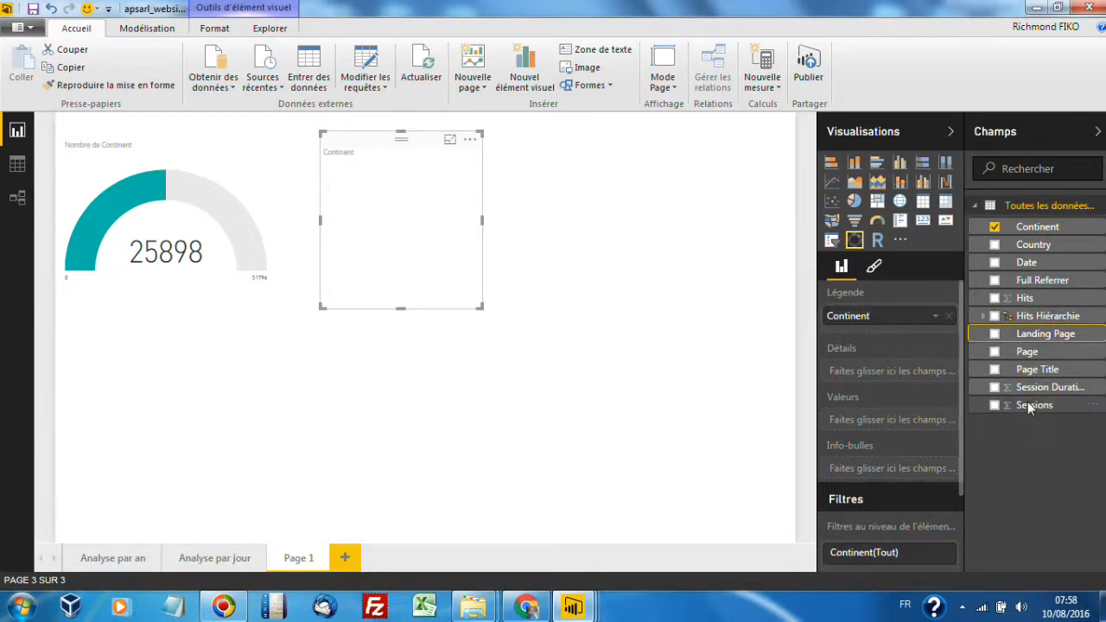
left_click_drag(1028, 404, 887, 417)
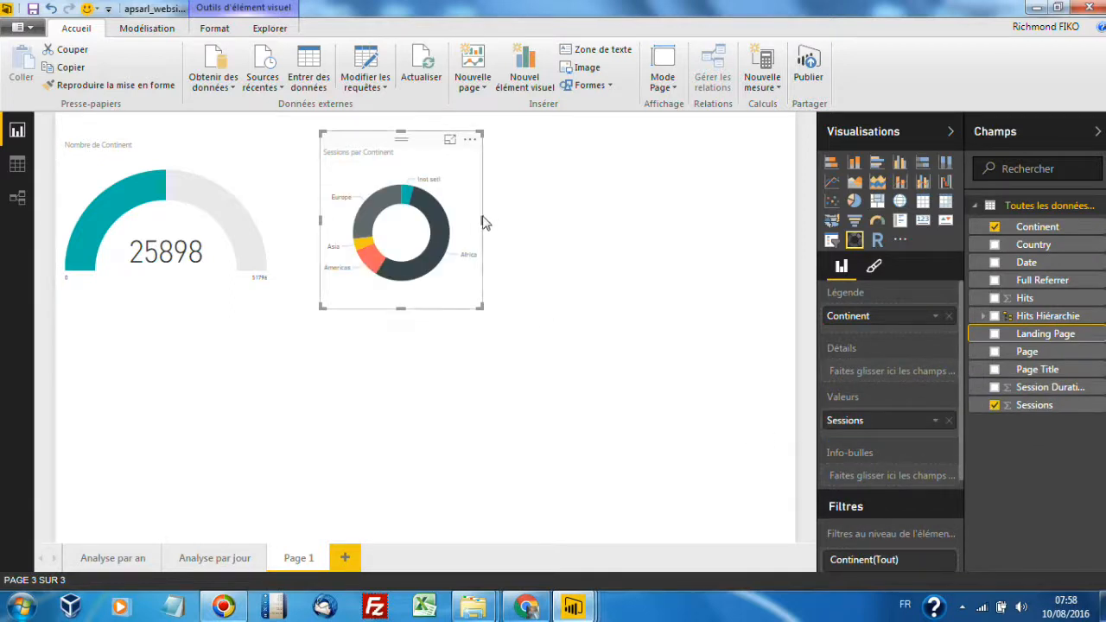
- Enlarge the Sessions par Continent doughnut chart in width and height, then deselect it
left_click_drag(485, 223, 662, 269)
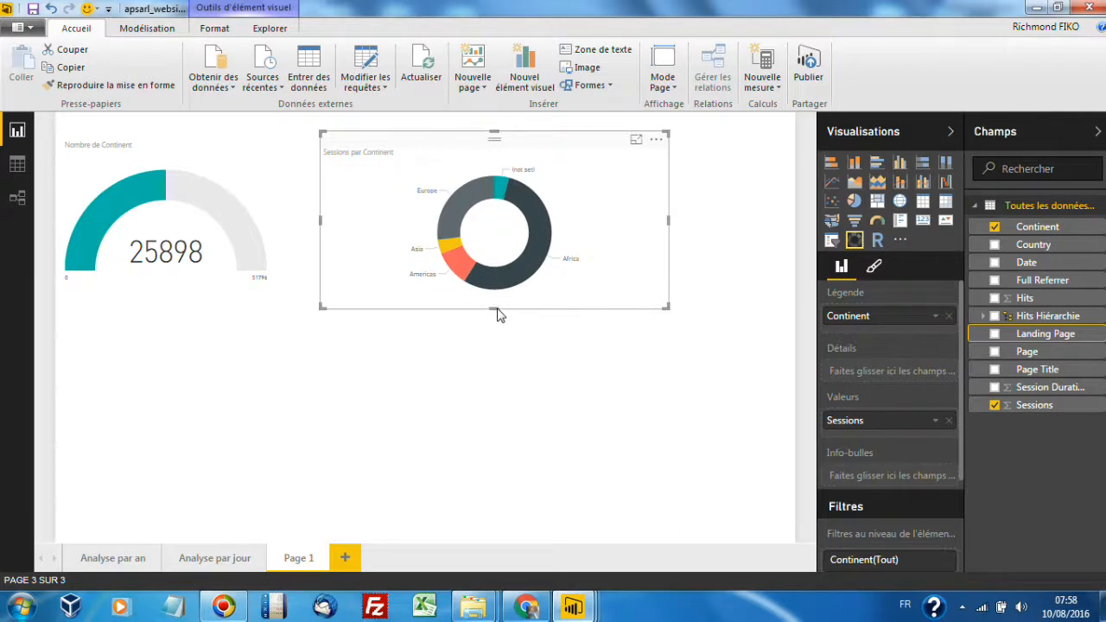
left_click_drag(497, 307, 512, 371)
left_click(698, 371)
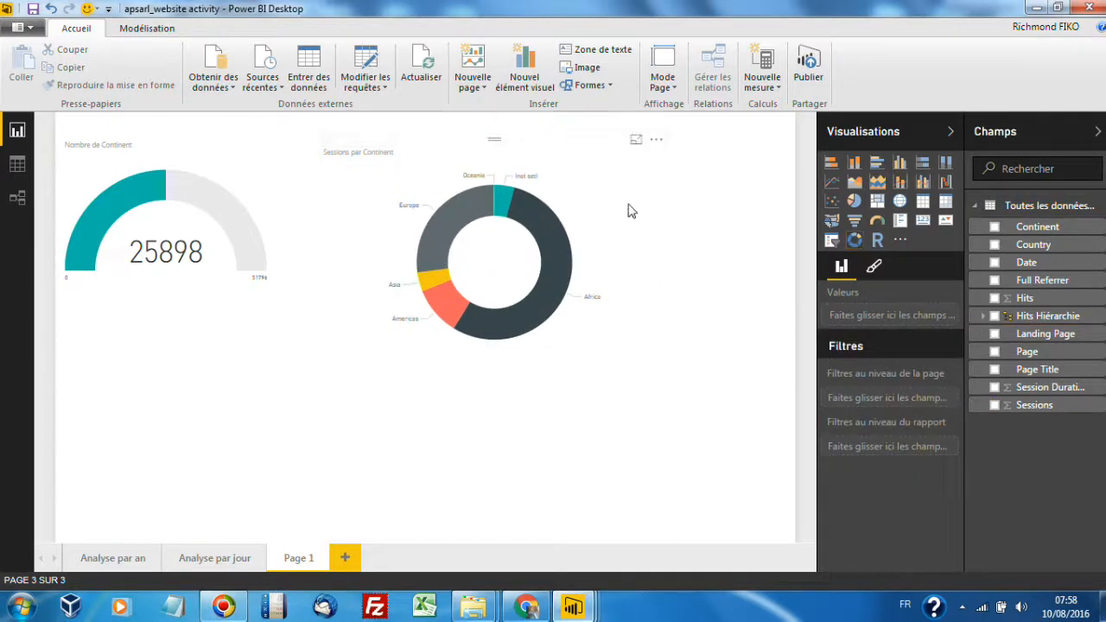
- Turn the Sessions par Continent doughnut chart's legend on and back off in its format options, then deselect the chart
left_click(584, 184)
left_click(874, 267)
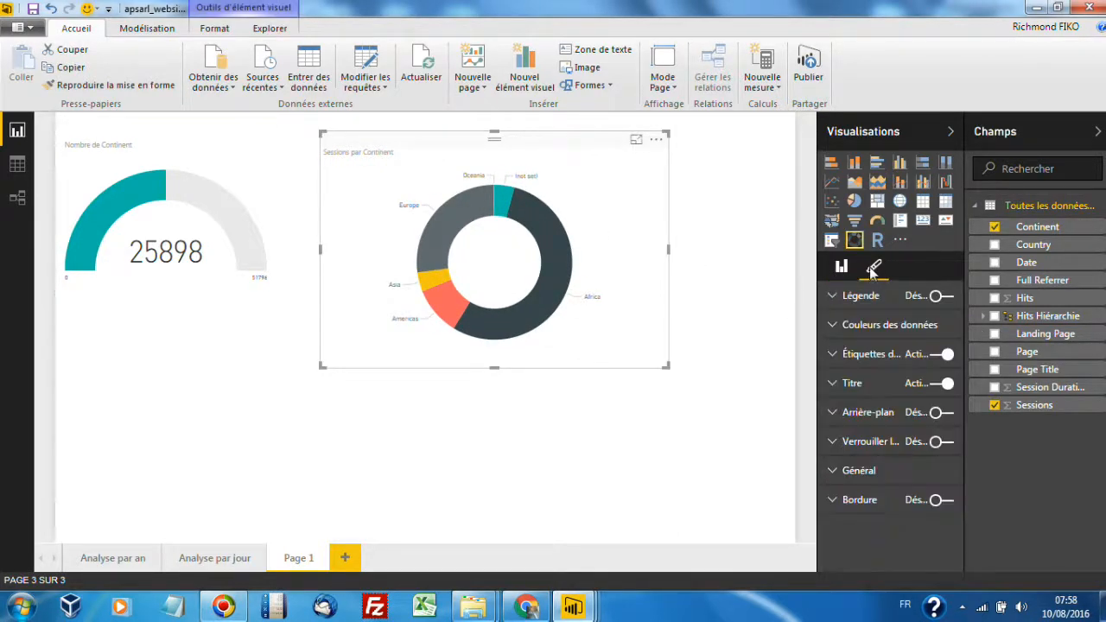
left_click(852, 301)
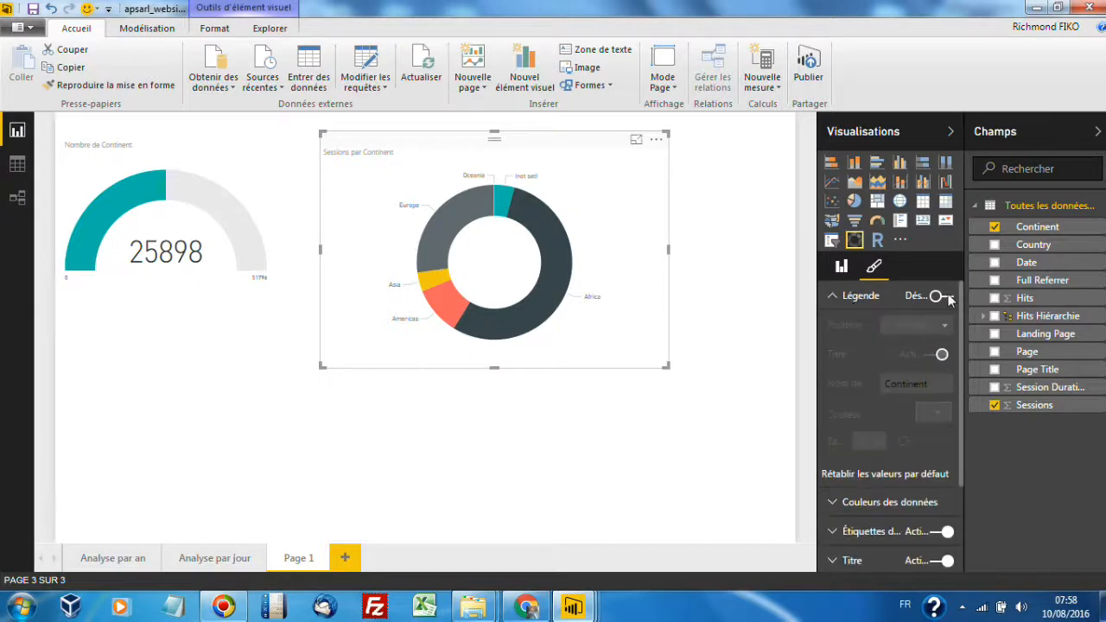
left_click(946, 295)
left_click(932, 295)
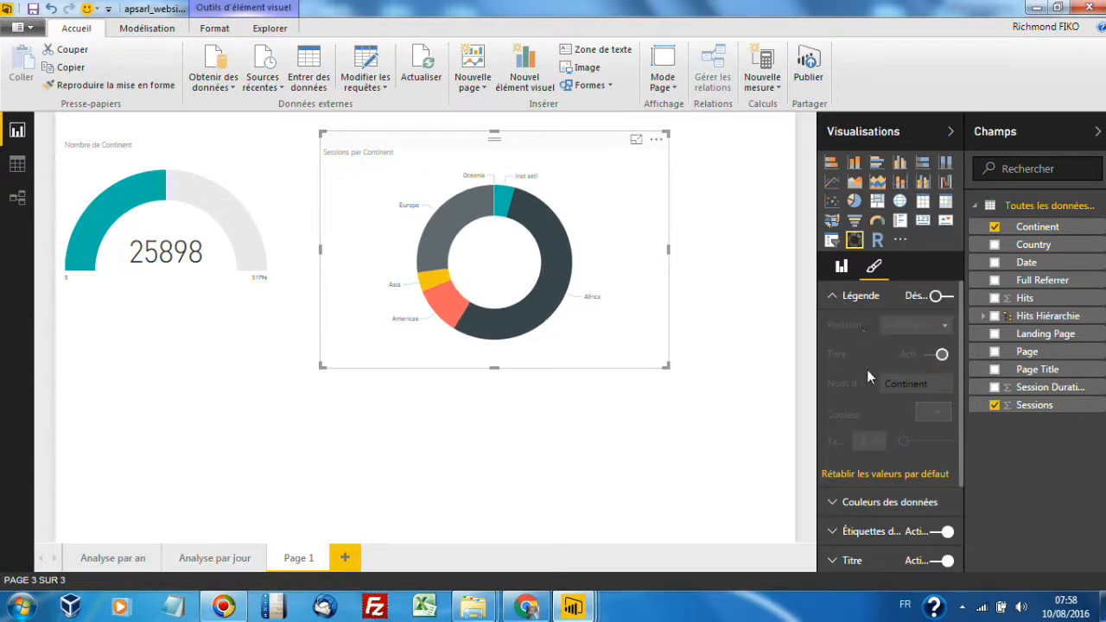
scroll(866, 432, "down", 3)
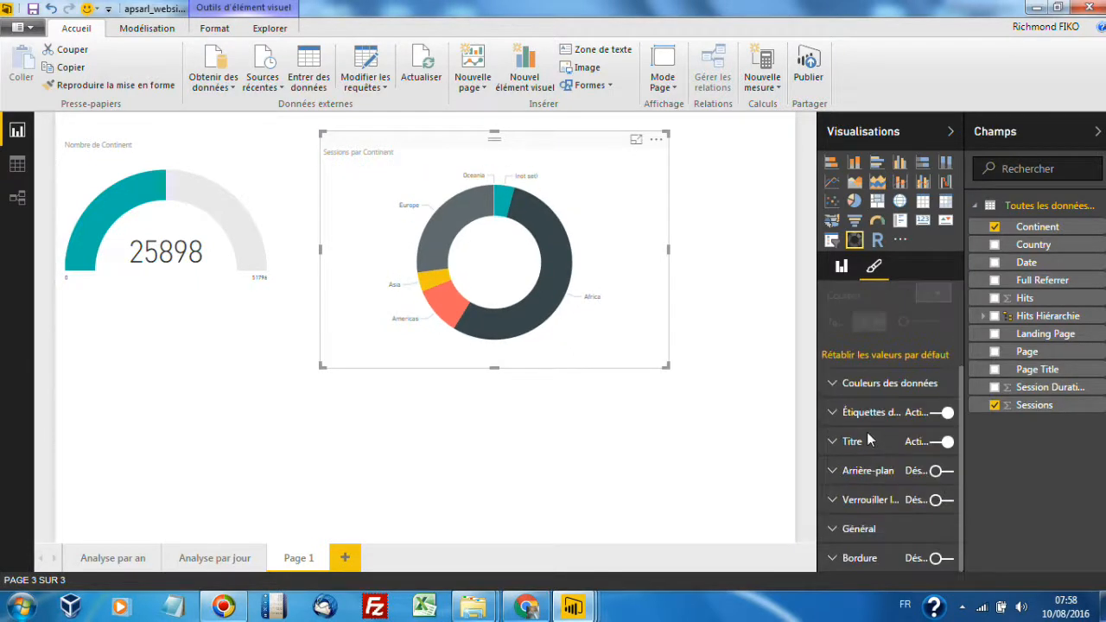
left_click(724, 223)
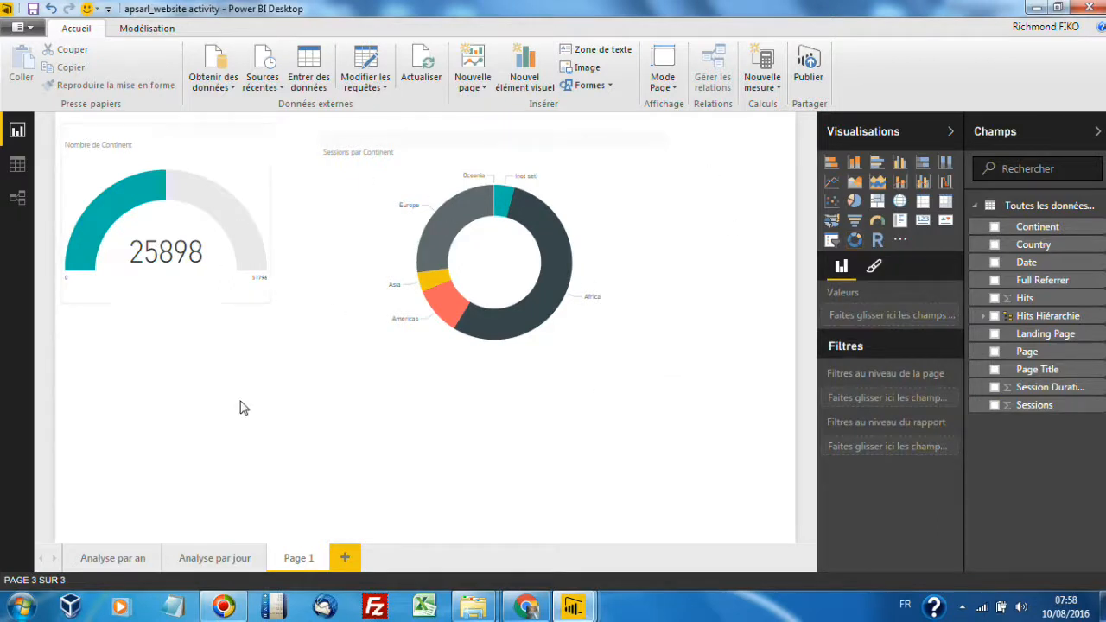
- Open the Analyse par an report page and refresh the website data
left_click(136, 561)
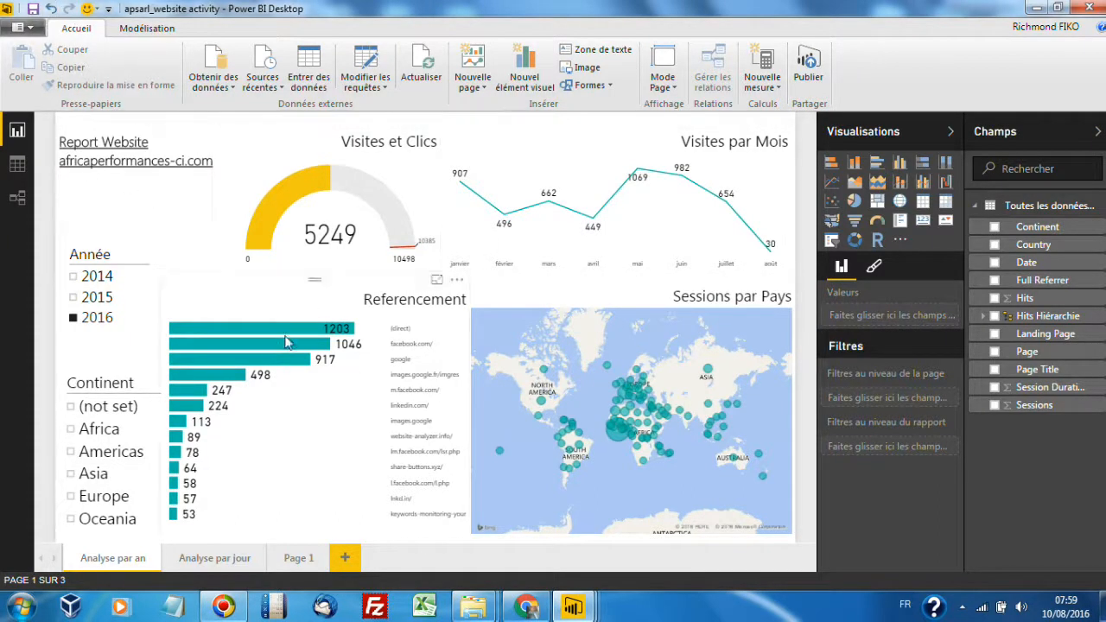
left_click(420, 76)
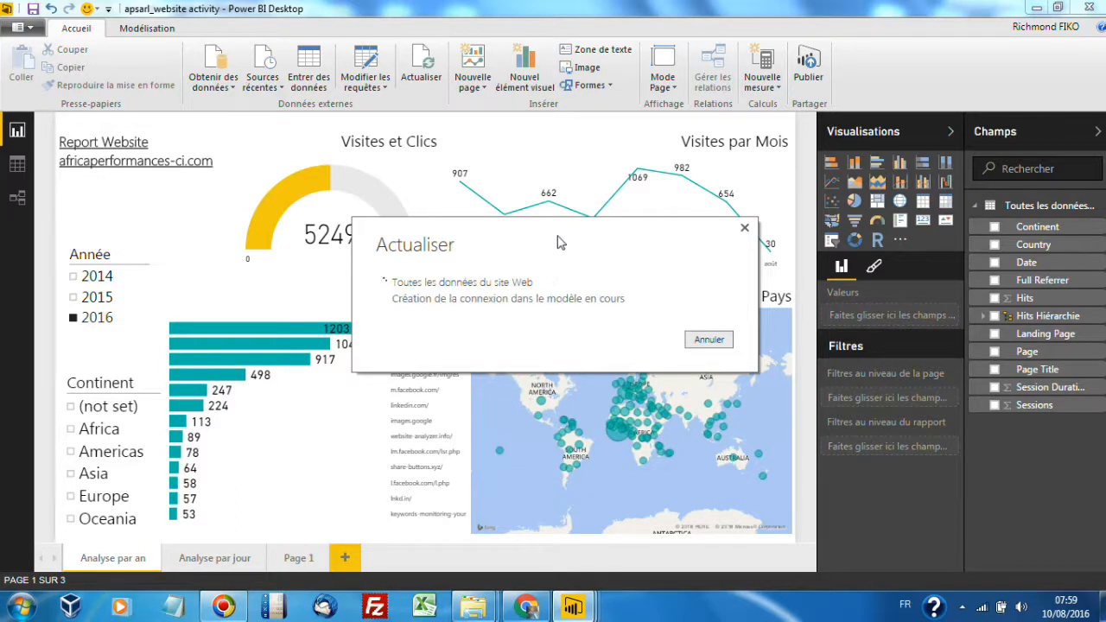
left_click_drag(562, 235, 465, 158)
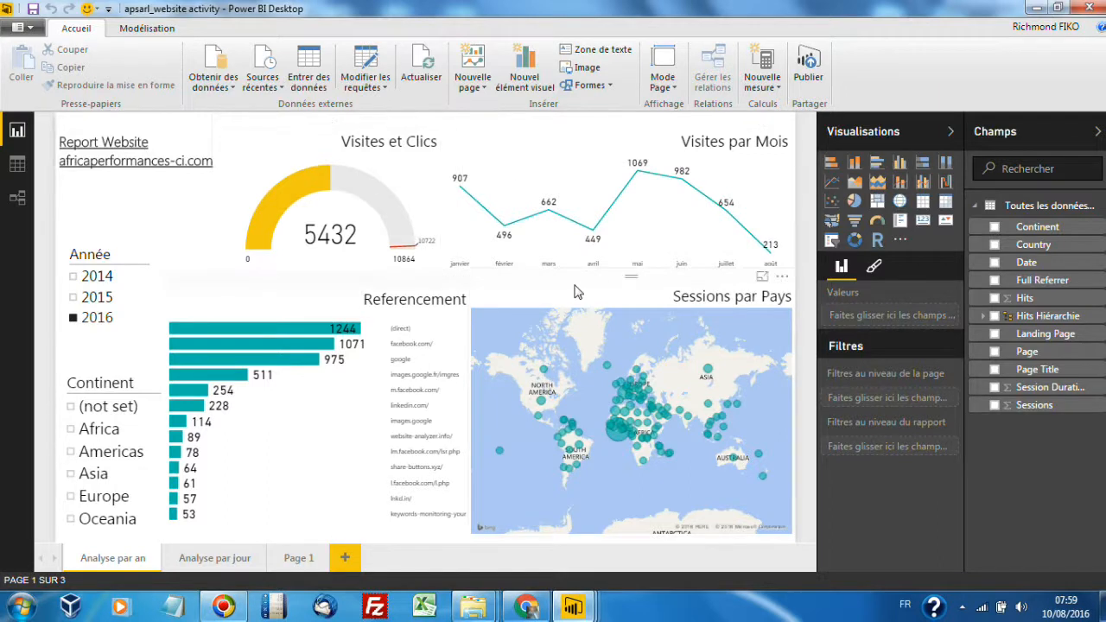
left_click(809, 69)
- Switch to Chrome and look through the Business Intelligence et Power BI blog article, highlighting the end of its web address
left_click(519, 613)
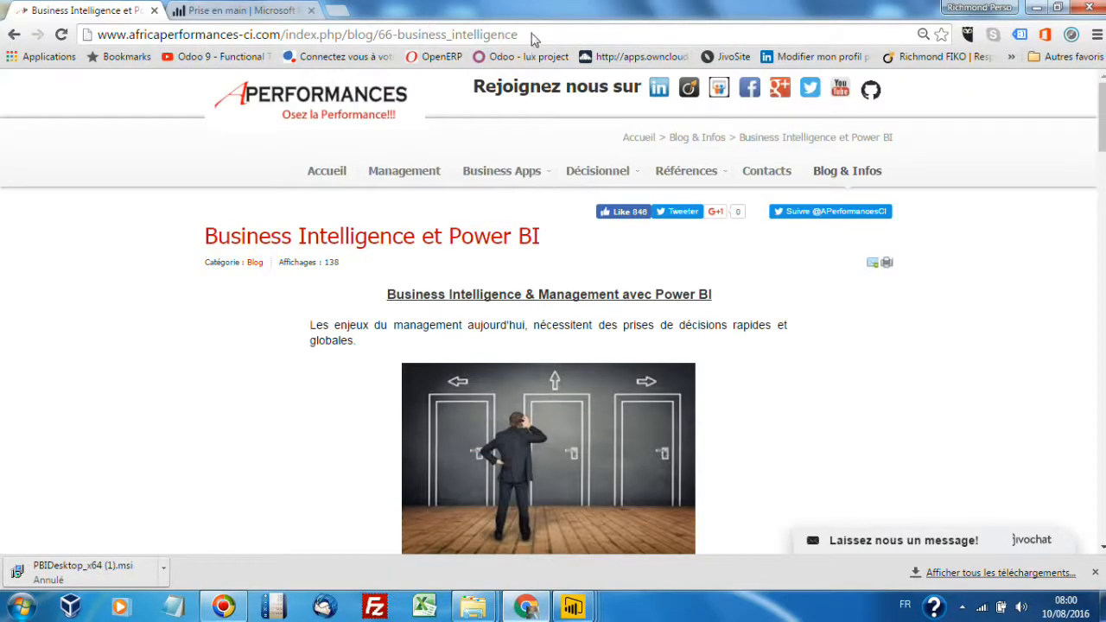
left_click_drag(537, 36, 429, 39)
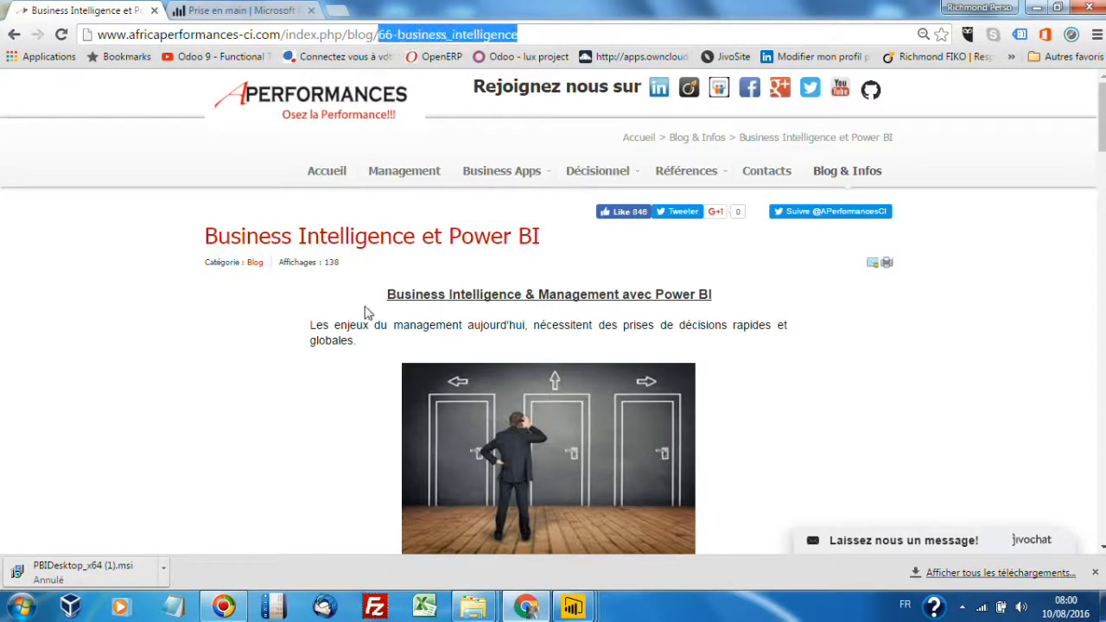
scroll(216, 328, "down", 20)
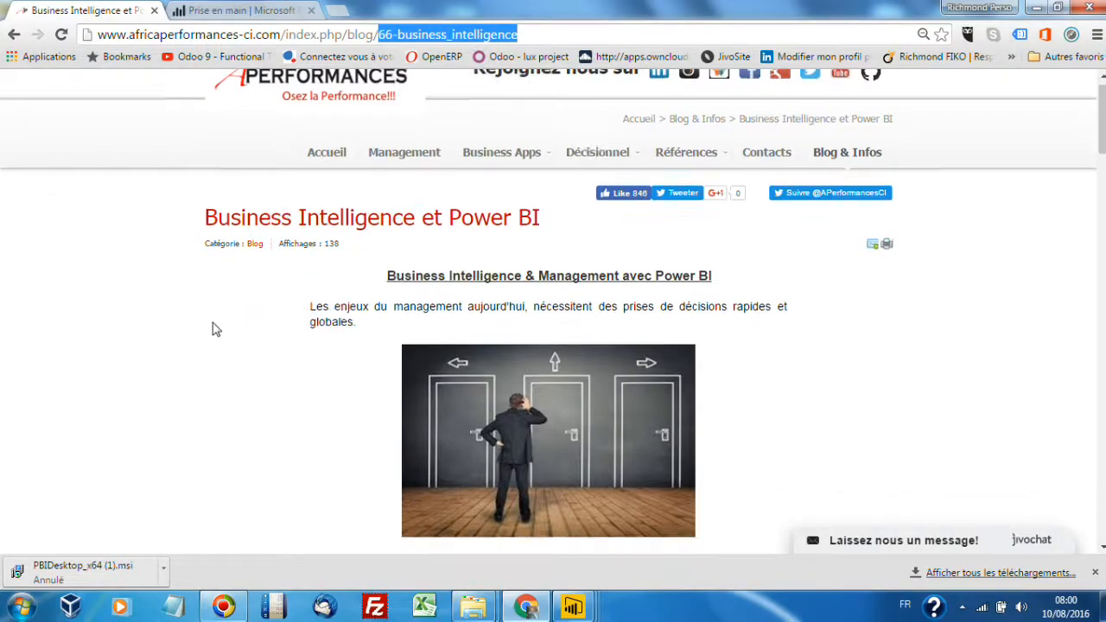
scroll(215, 331, "down", 10)
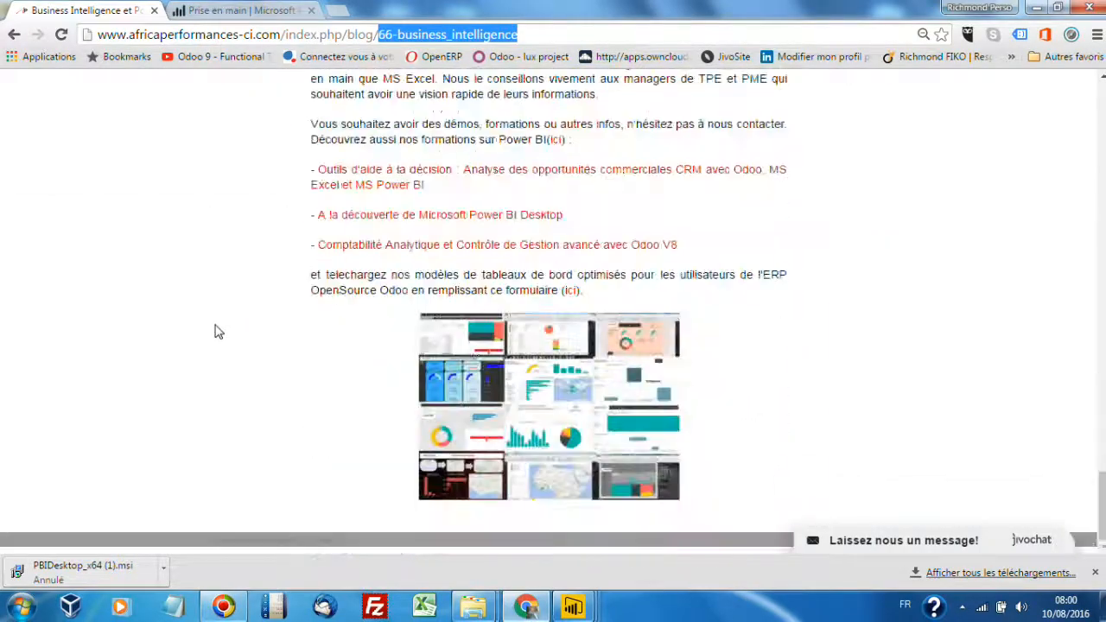
scroll(216, 332, "up", 10)
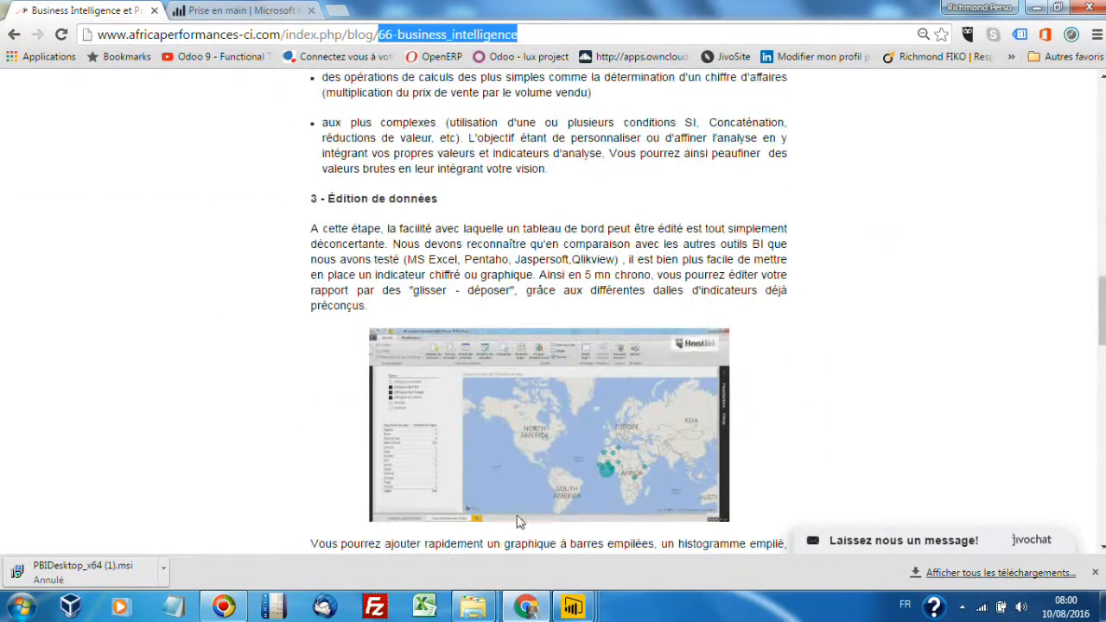
- Return to the apsarl_website activity report in Power BI Desktop and collapse the Visualisations and Champs panes
left_click(572, 610)
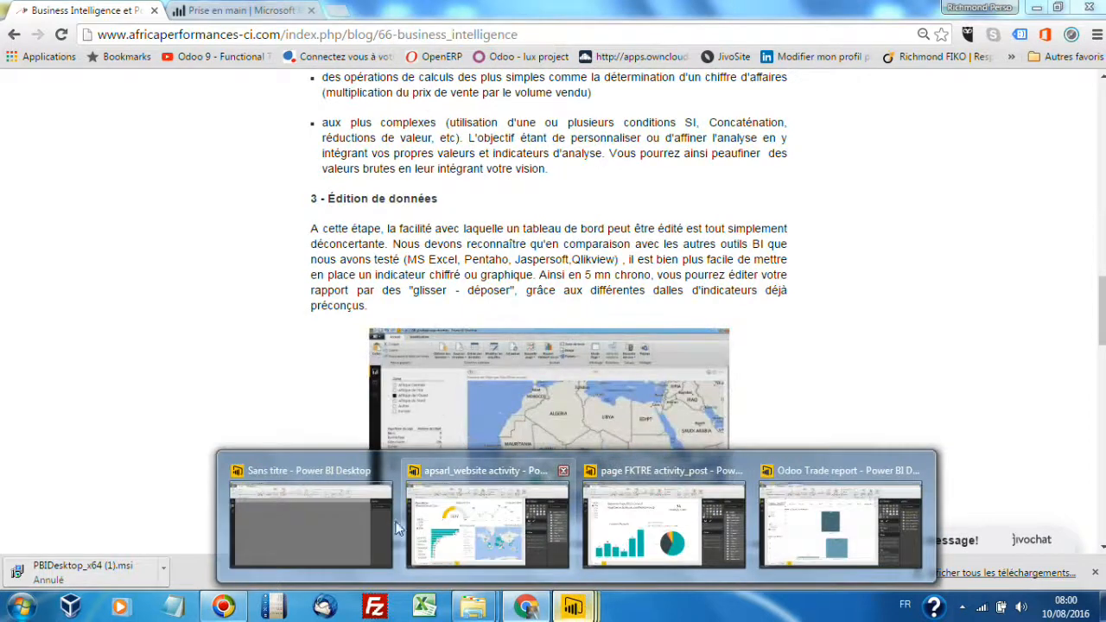
left_click(488, 523)
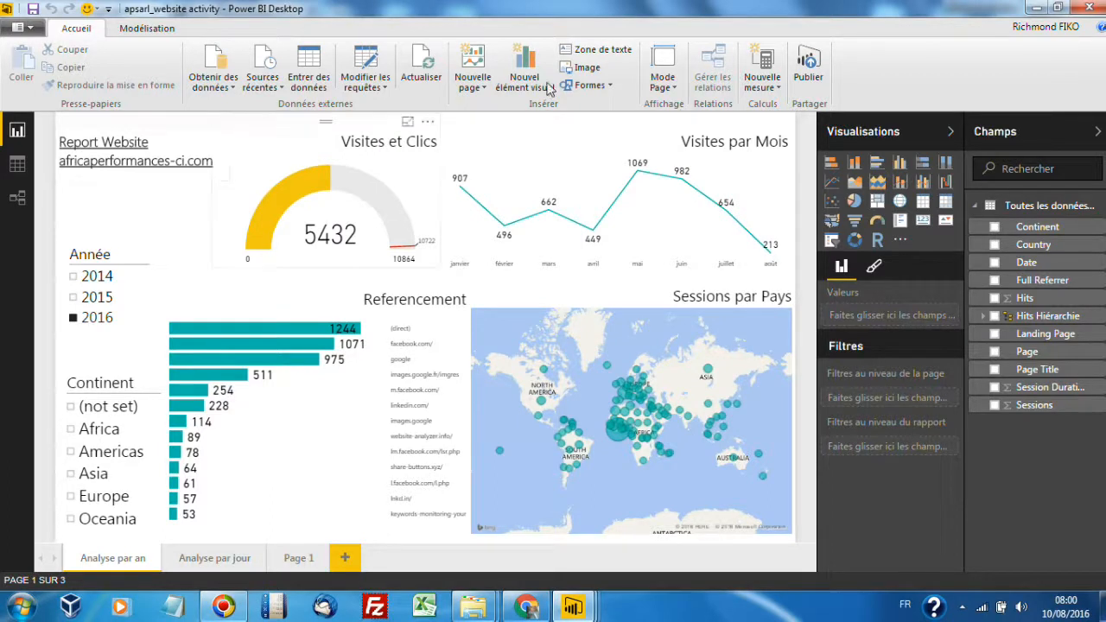
left_click(950, 131)
left_click(1029, 127)
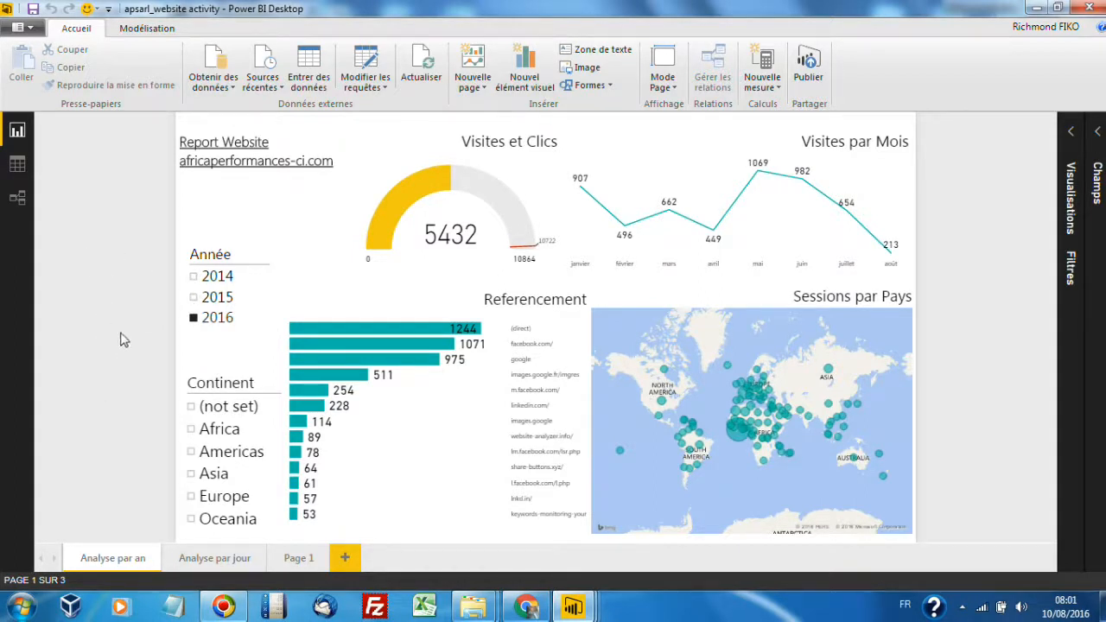
- Filter the Analyse par an page by year 2014, then 2015, and set the Année slicer back to 2016
mouse_move(573, 607)
left_click(196, 276)
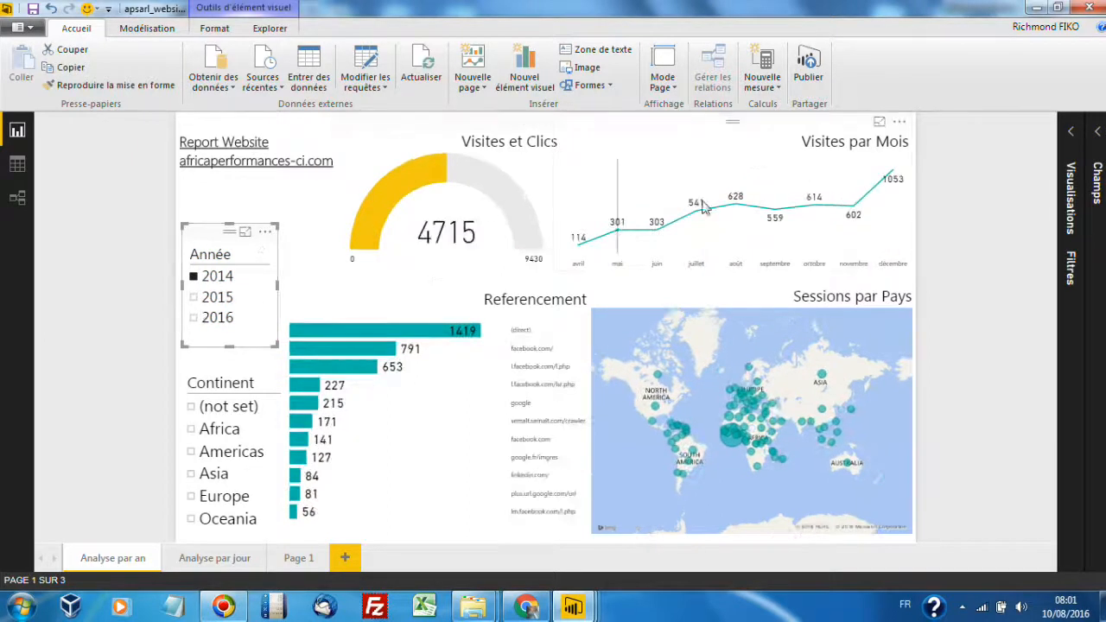
left_click(195, 298)
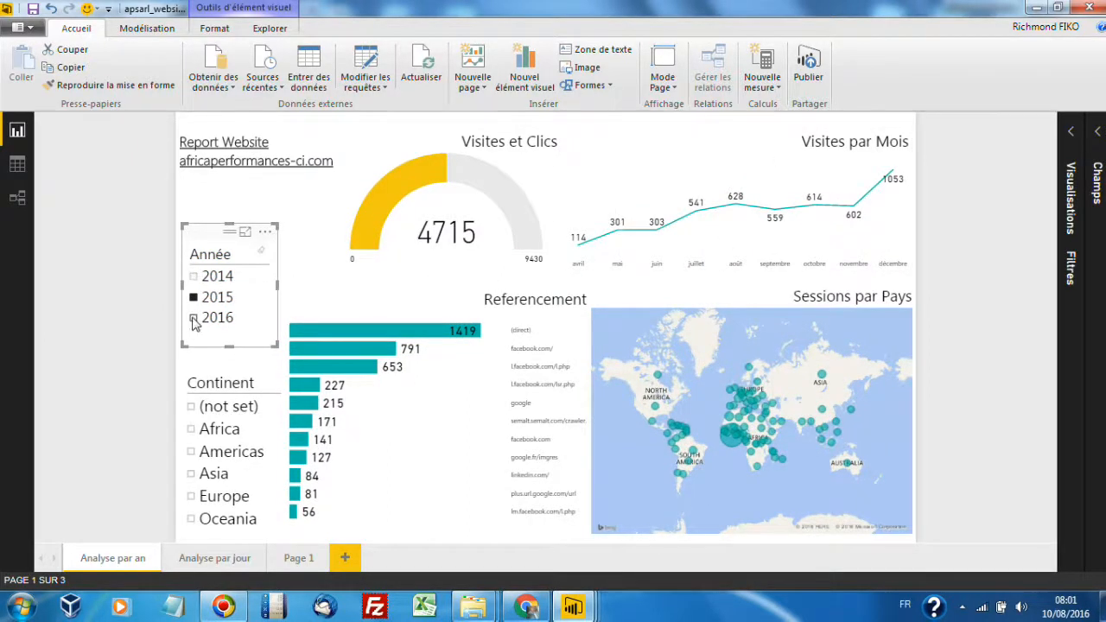
left_click(194, 318)
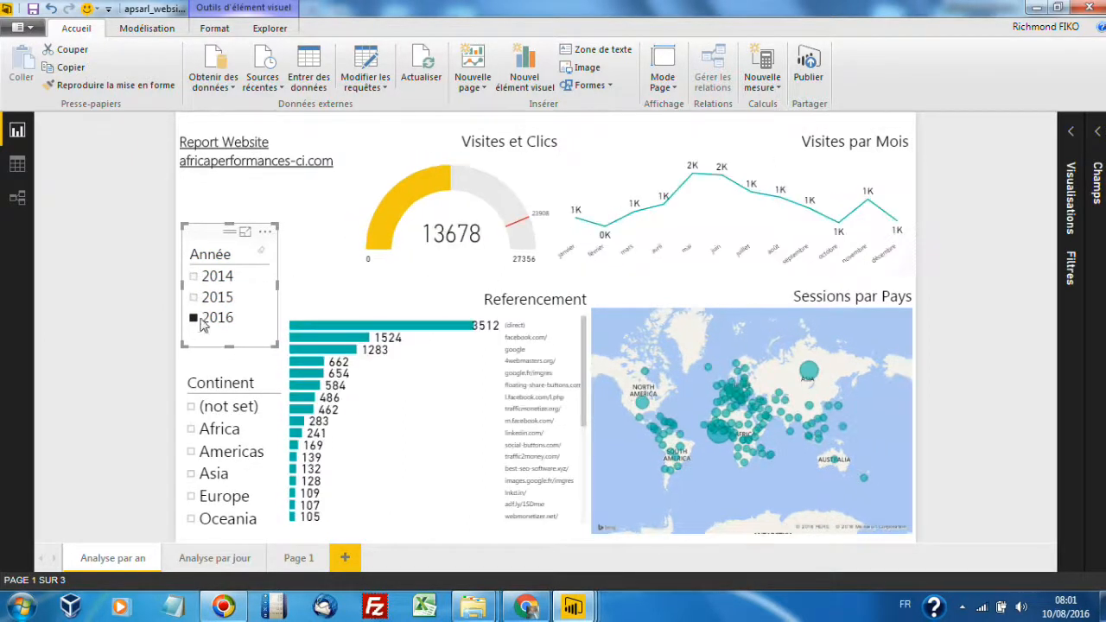
- Filter the page by continent with Americas, Africa and (not set) in turn, then clear the Continent slicer
left_click(192, 454)
left_click(192, 429)
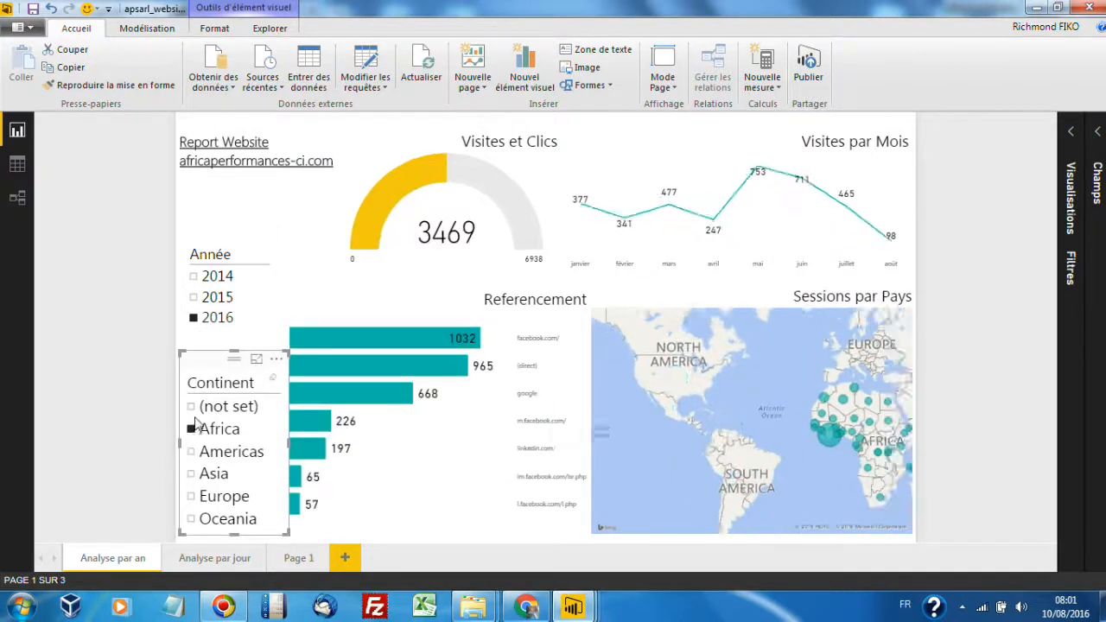
left_click(192, 406)
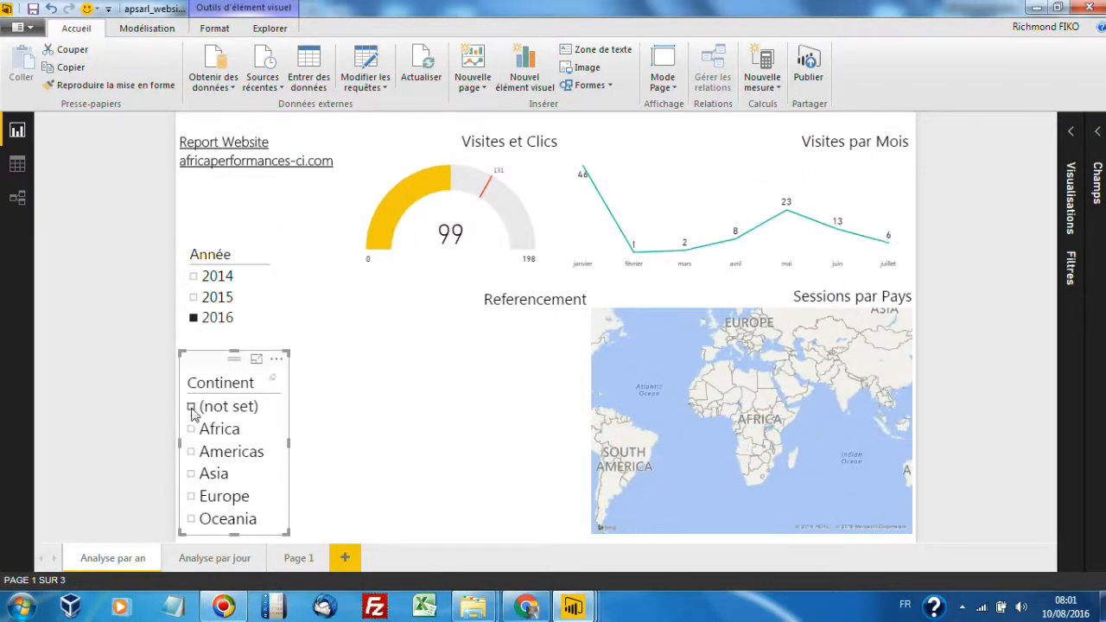
left_click(191, 406)
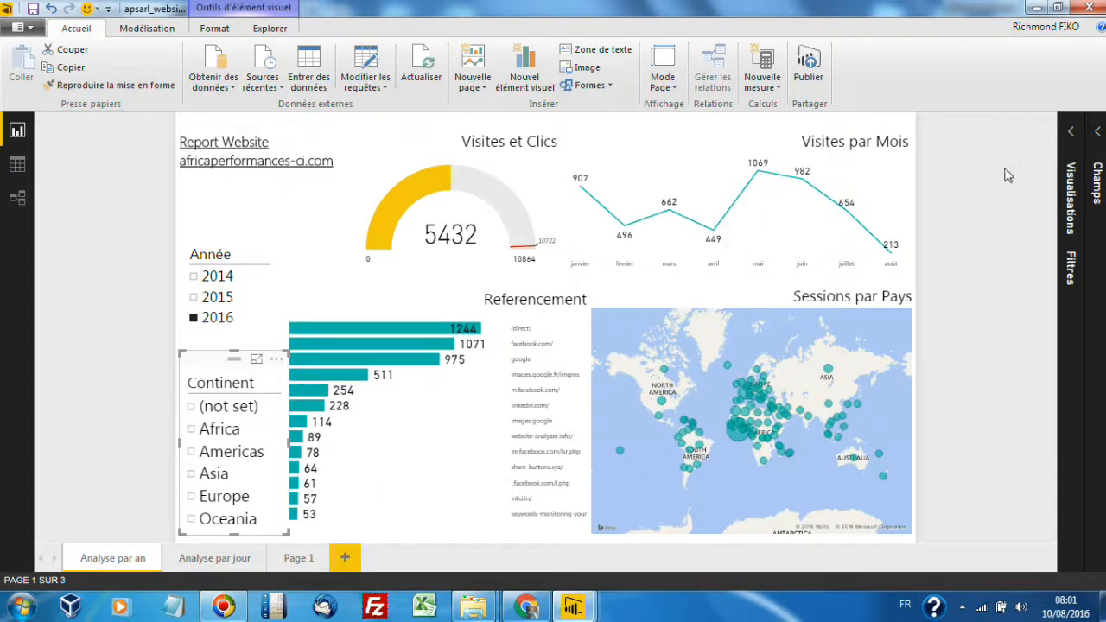
- View the report's export options, including Modèle Power BI, and close them without exporting
left_click(18, 28)
mouse_move(58, 247)
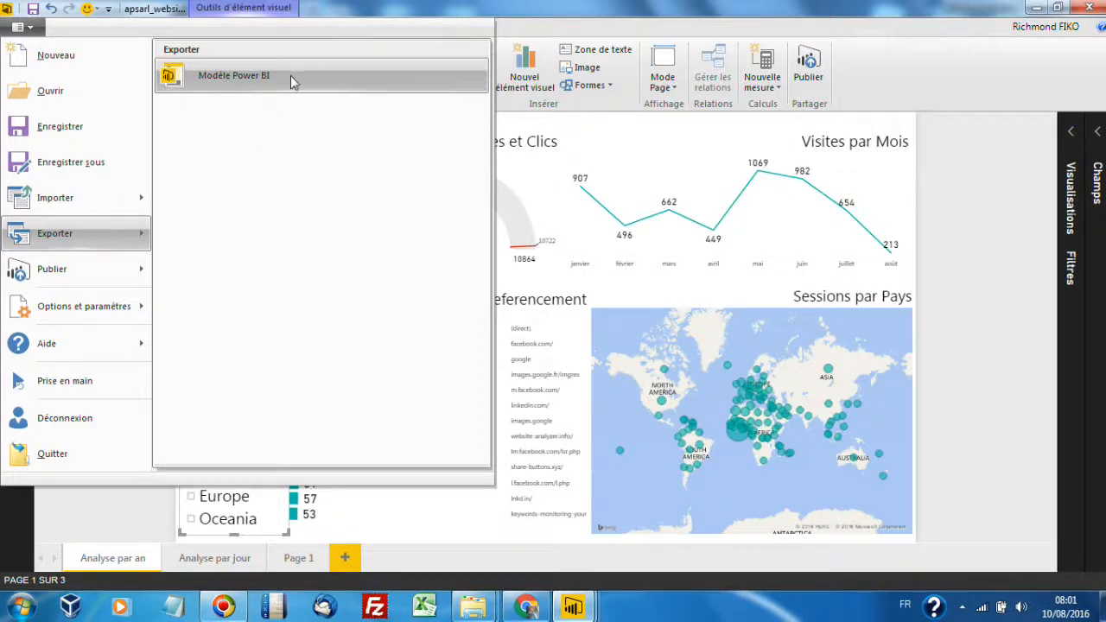
left_click(1003, 219)
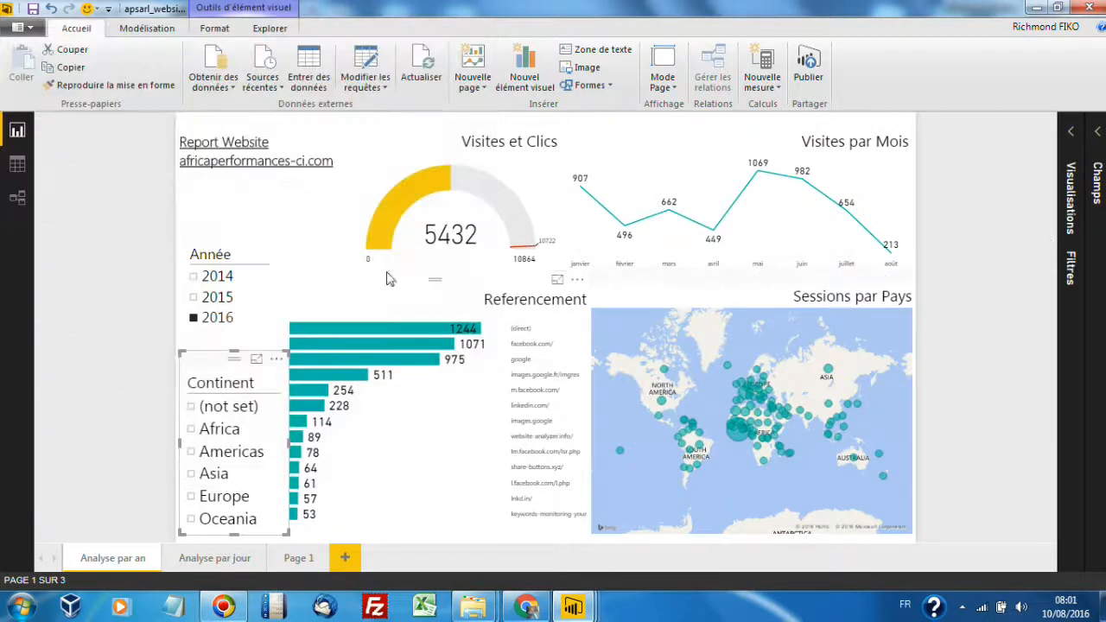